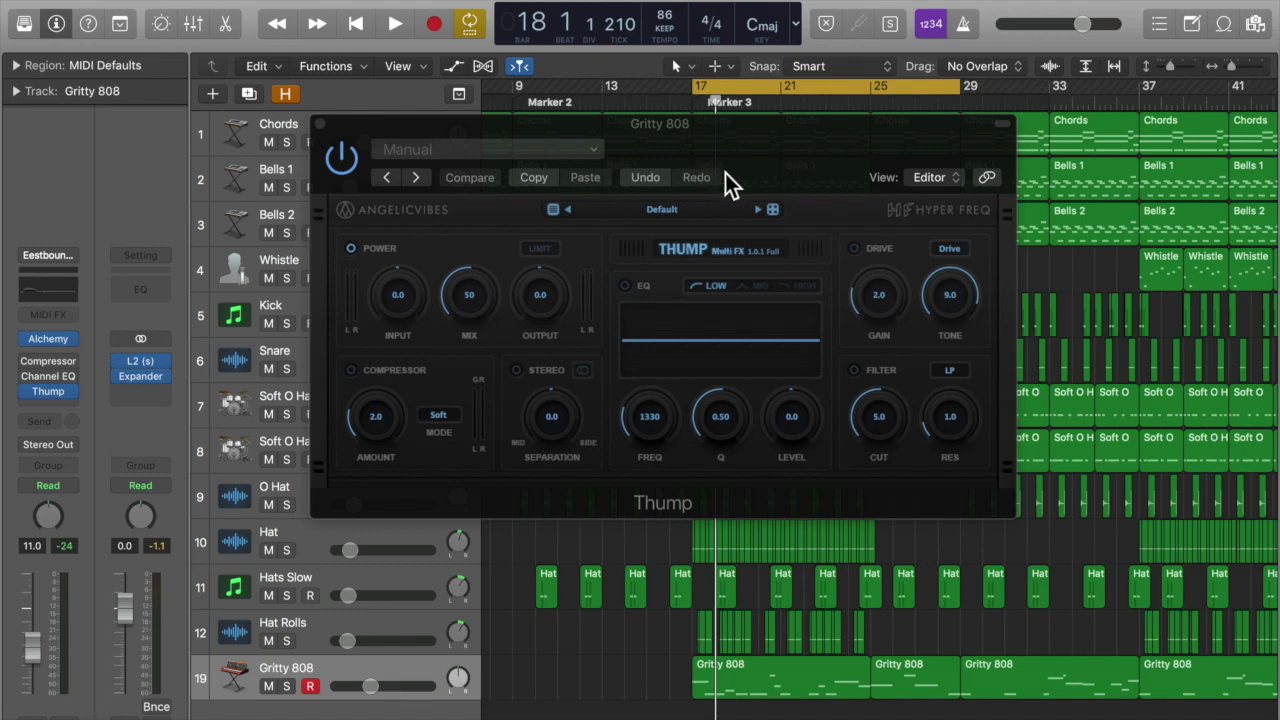
{"action": "left_click", "coordinate": [585, 177]}
{"action": "left_click", "coordinate": [553, 209]}
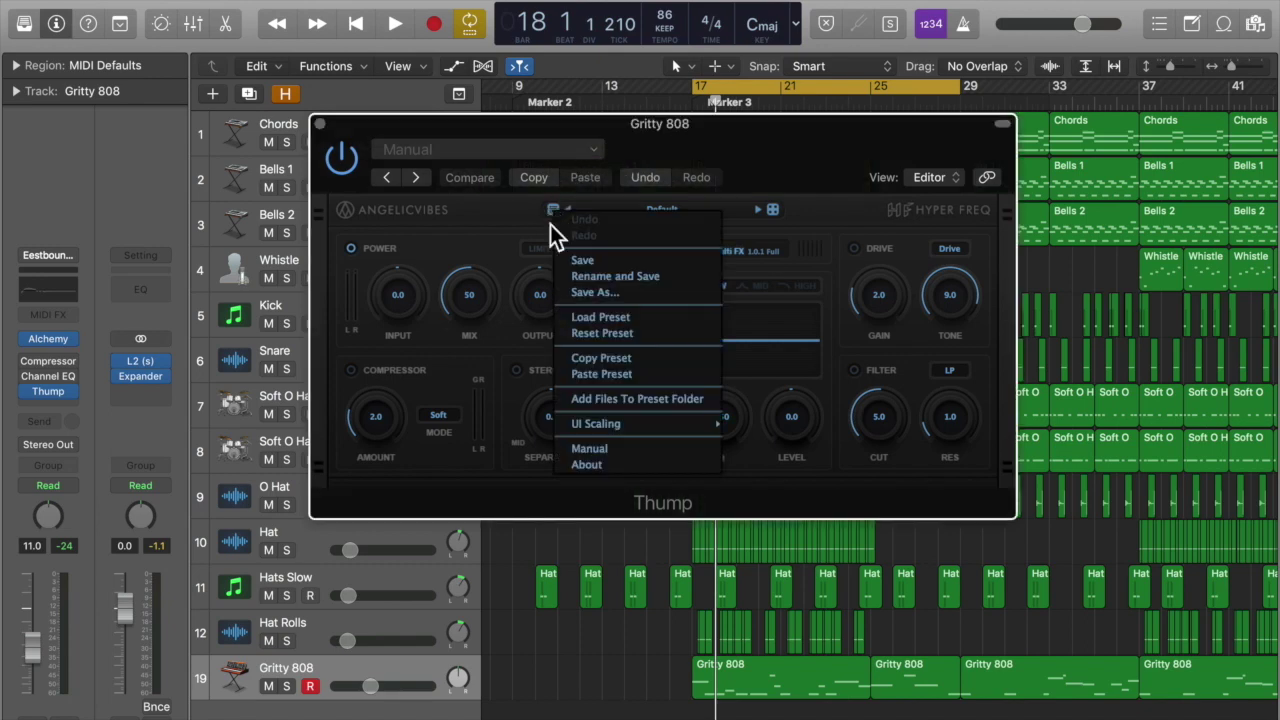
{"action": "mouse_move", "coordinate": [662, 429]}
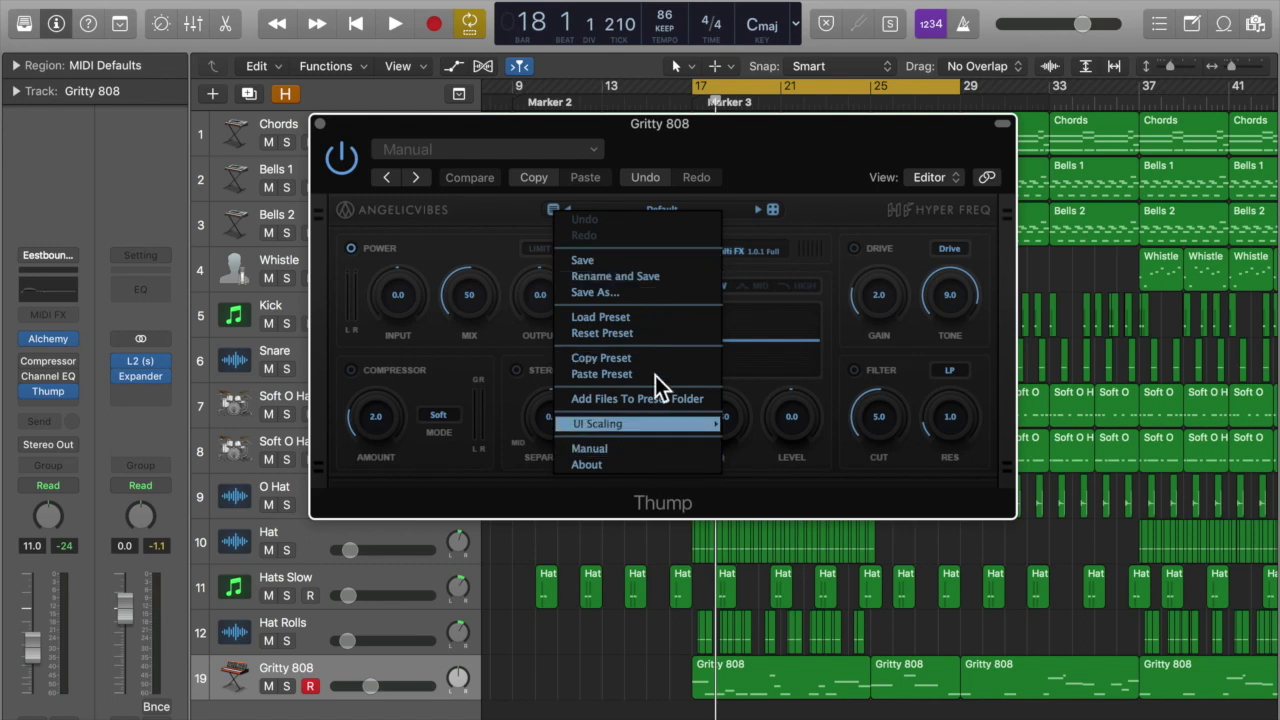
{"action": "left_click", "coordinate": [661, 279]}
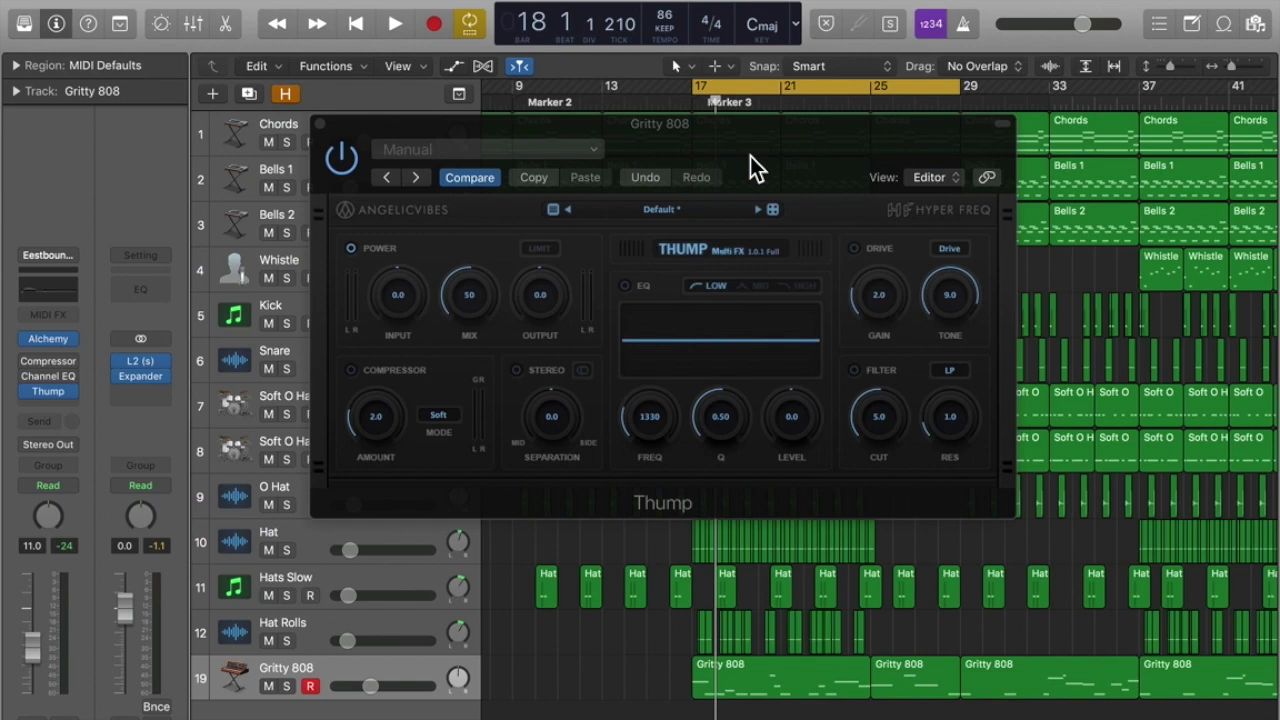
Randomize Thump's effect settings several times and reset the preset to its defaults
{"action": "left_click", "coordinate": [772, 209]}
{"action": "left_click", "coordinate": [772, 209]}
{"action": "left_click", "coordinate": [772, 209]}
{"action": "left_click", "coordinate": [772, 209]}
{"action": "left_click", "coordinate": [772, 209]}
{"action": "left_click", "coordinate": [772, 209]}
{"action": "left_click", "coordinate": [772, 209]}
{"action": "left_click", "coordinate": [772, 209]}
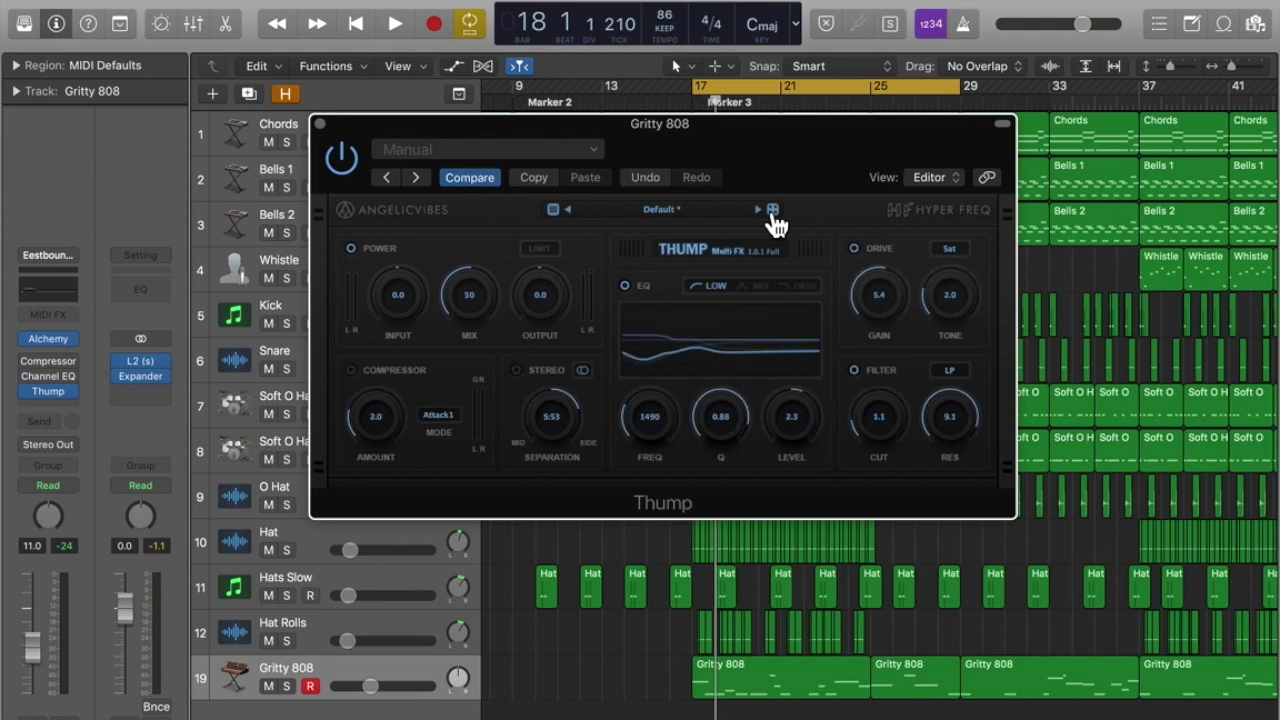
{"action": "left_click", "coordinate": [553, 210]}
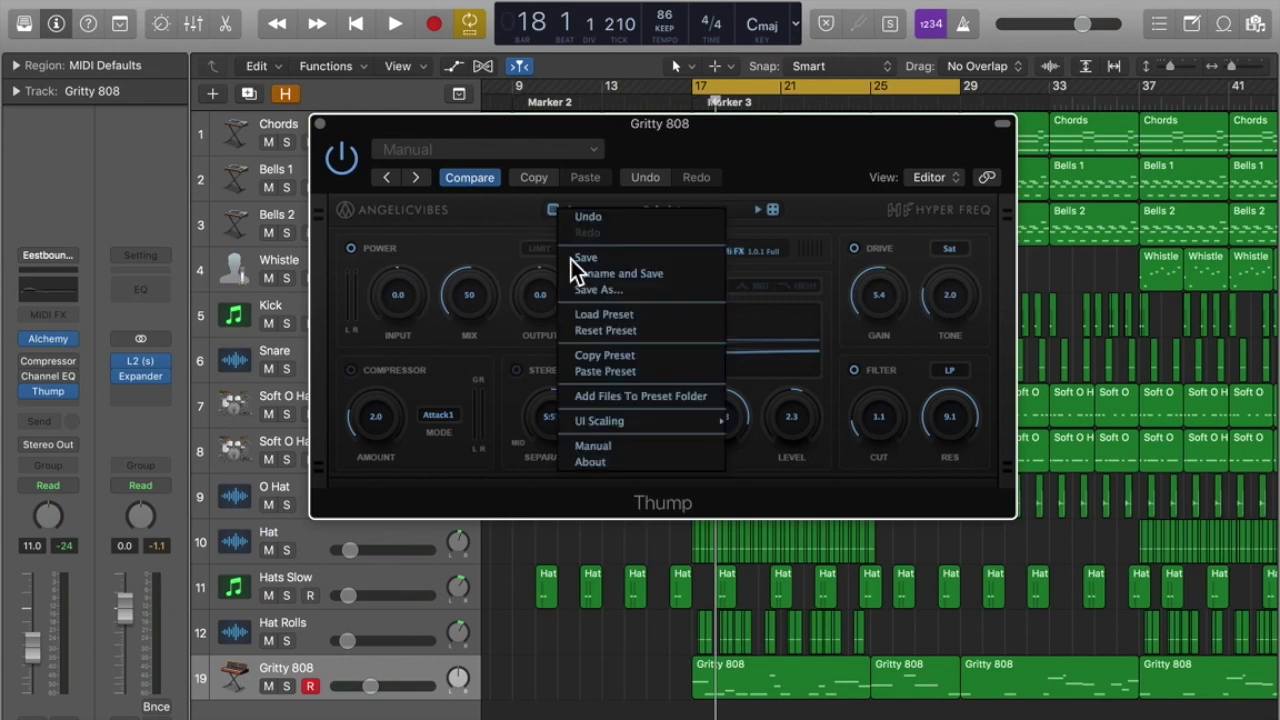
{"action": "left_click", "coordinate": [648, 331]}
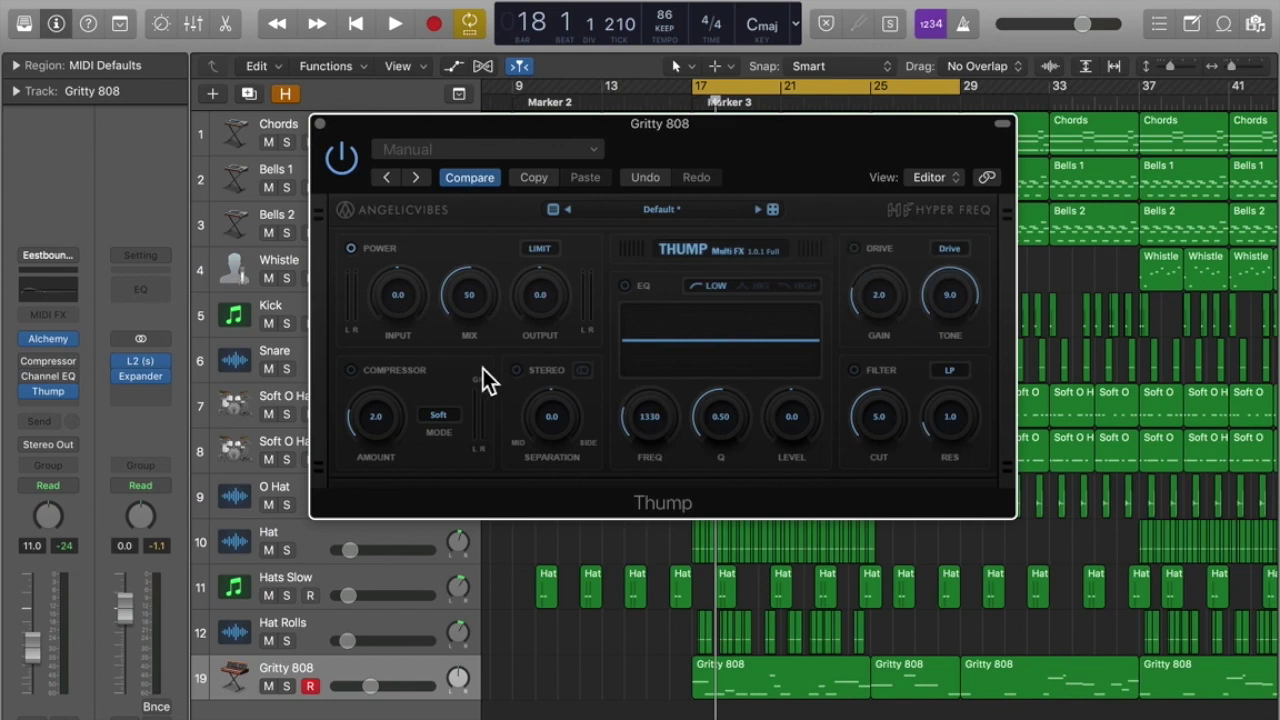
Try the Stereo, Filter and EQ switches, and enable the Drive section in Distortion mode
{"action": "left_click", "coordinate": [516, 372]}
{"action": "left_click", "coordinate": [855, 372]}
{"action": "left_click", "coordinate": [855, 250]}
{"action": "left_click", "coordinate": [625, 286]}
{"action": "left_click", "coordinate": [624, 287]}
{"action": "left_click", "coordinate": [855, 371]}
{"action": "left_click", "coordinate": [949, 249]}
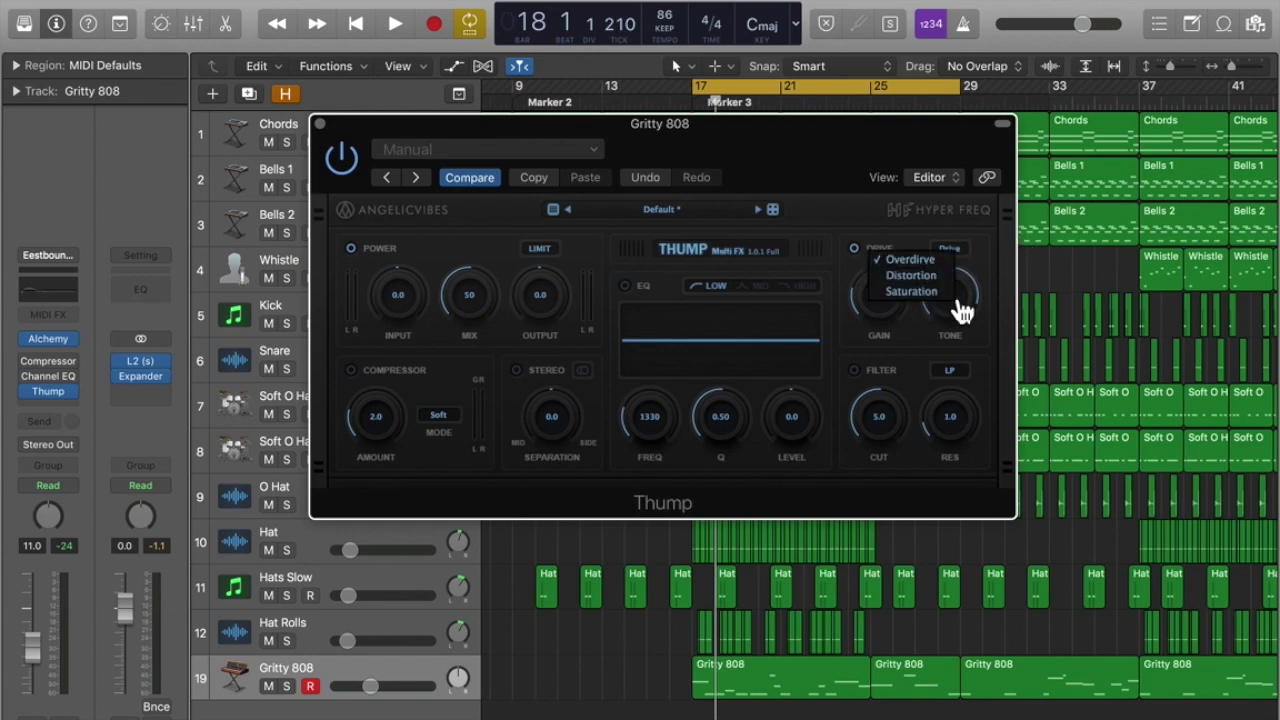
{"action": "left_click", "coordinate": [938, 275]}
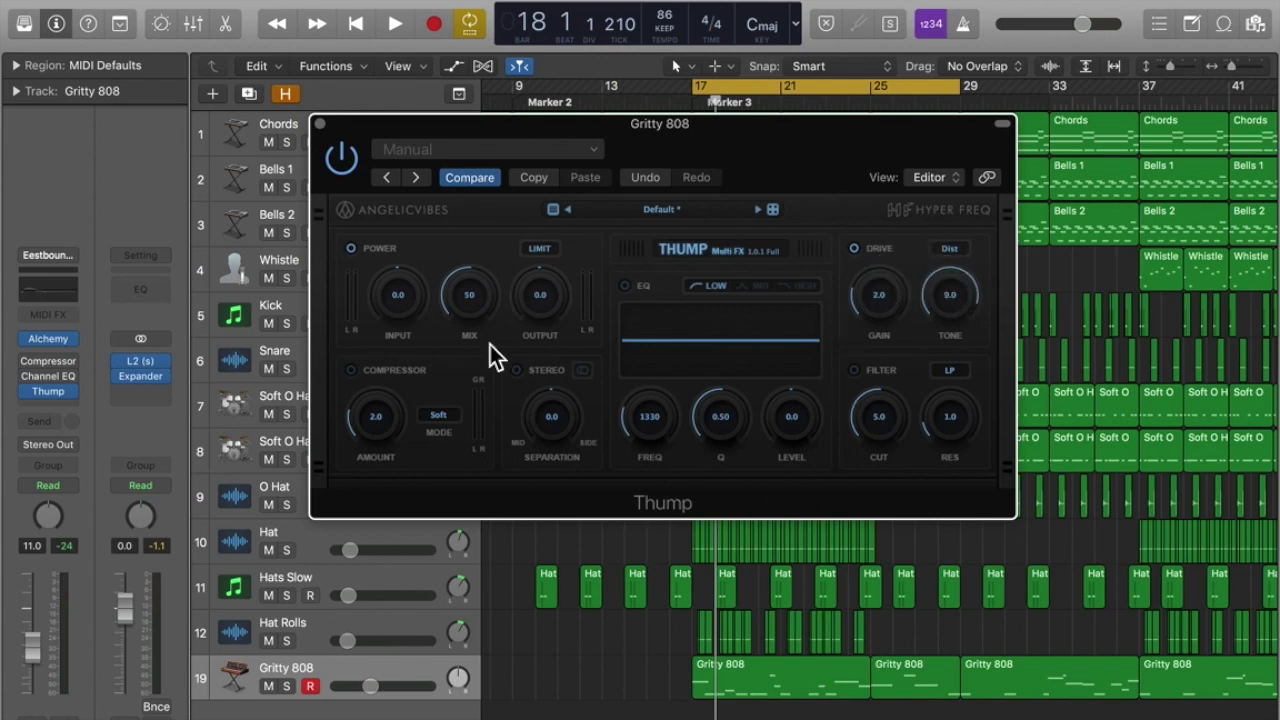
Enable the Compressor section, keeping its mode on Soft, and check the Stereo section
{"action": "left_click", "coordinate": [352, 370]}
{"action": "left_click", "coordinate": [439, 418]}
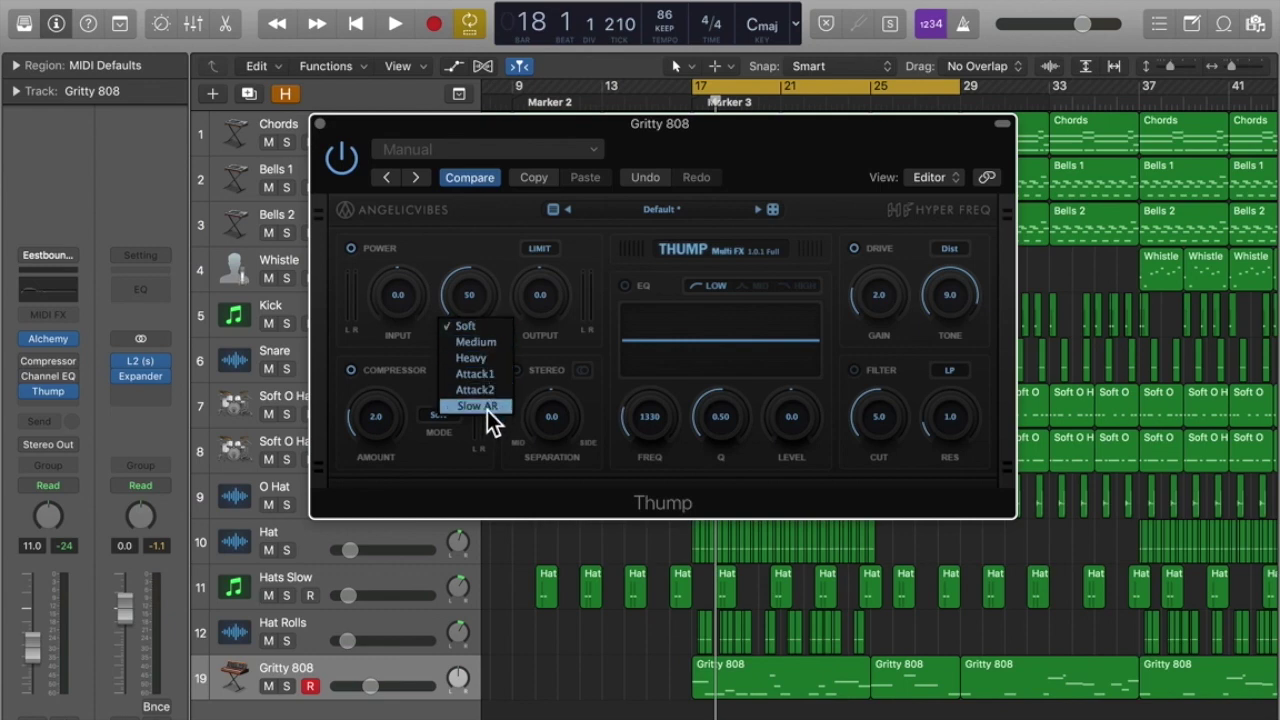
{"action": "left_click", "coordinate": [456, 449]}
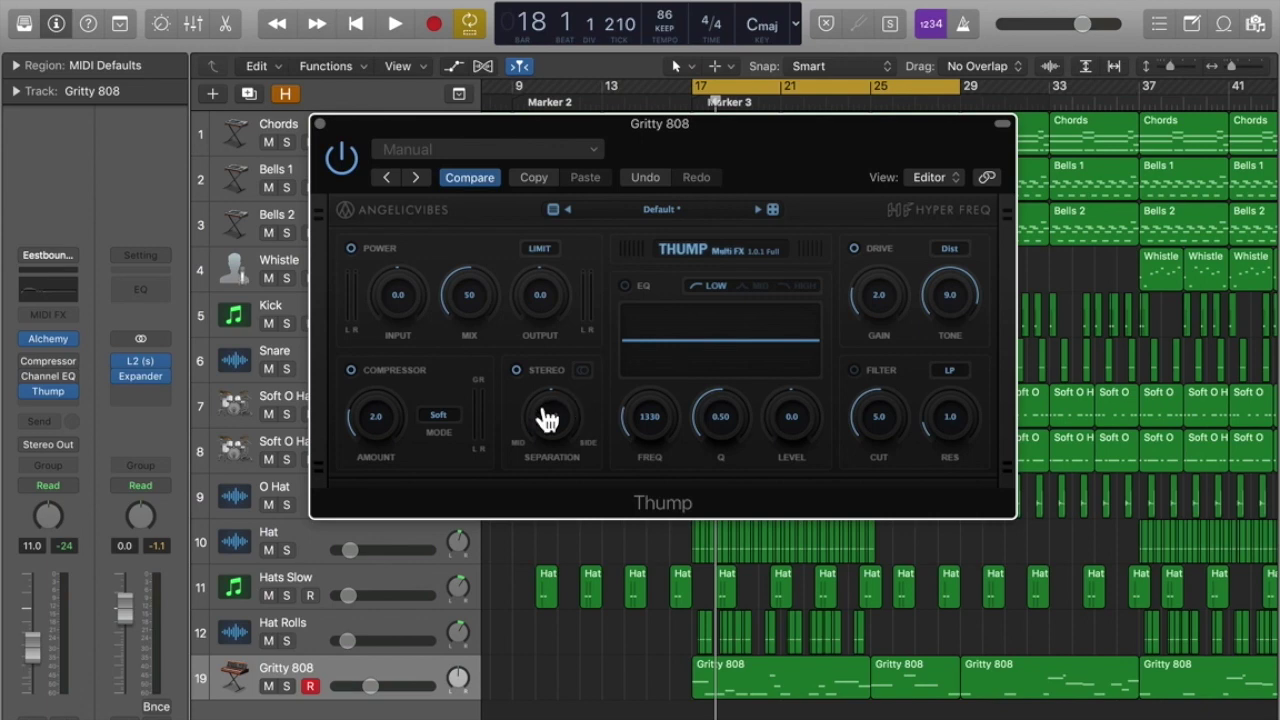
{"action": "left_click", "coordinate": [516, 371]}
Shape the EQ by adjusting level, Q and frequency on the mid and low bands, and check the filter types
{"action": "left_click_drag", "start_coordinate": [806, 436], "coordinate": [797, 378]}
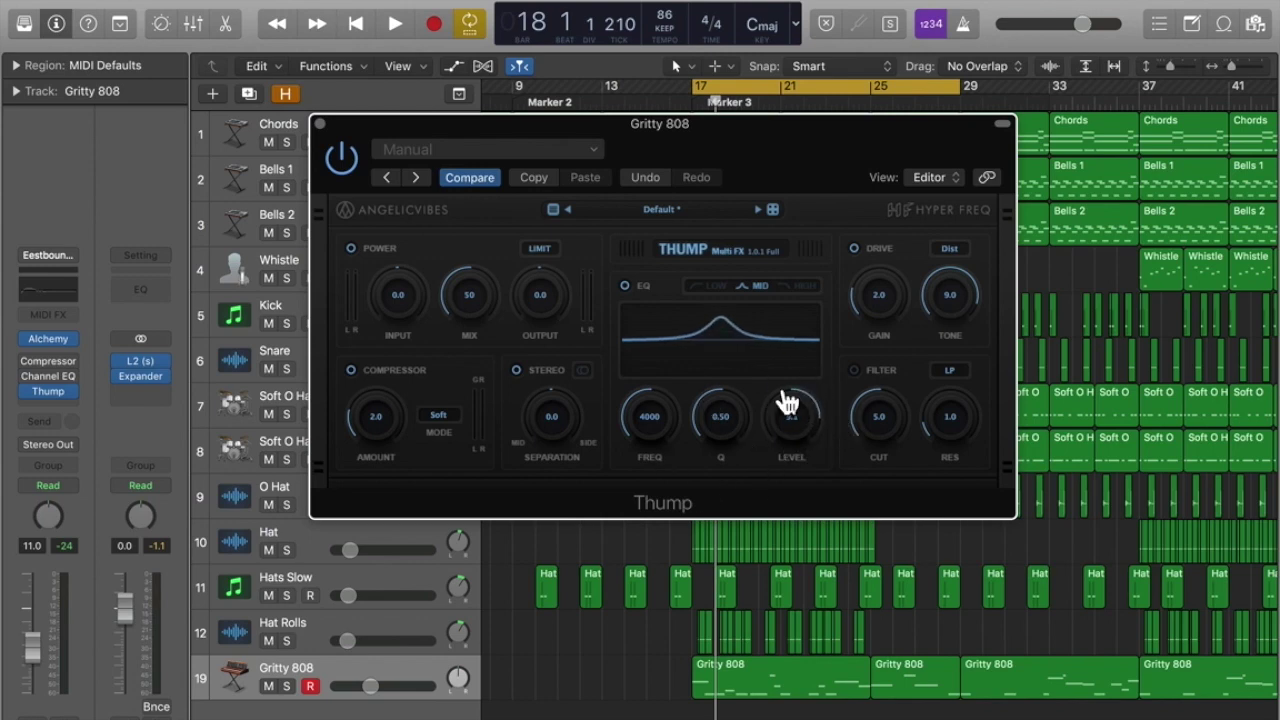
{"action": "left_click_drag", "start_coordinate": [729, 429], "coordinate": [740, 360]}
{"action": "left_click_drag", "start_coordinate": [674, 430], "coordinate": [686, 343]}
{"action": "left_click", "coordinate": [706, 292]}
{"action": "mouse_move", "coordinate": [680, 403]}
{"action": "left_mouse_down"}
{"action": "mouse_move", "coordinate": [666, 437]}
{"action": "mouse_move", "coordinate": [675, 382]}
{"action": "left_mouse_up"}
{"action": "left_click_drag", "start_coordinate": [766, 423], "coordinate": [762, 395]}
{"action": "left_click_drag", "start_coordinate": [680, 420], "coordinate": [729, 503]}
{"action": "left_click", "coordinate": [958, 372]}
{"action": "left_click", "coordinate": [877, 440]}
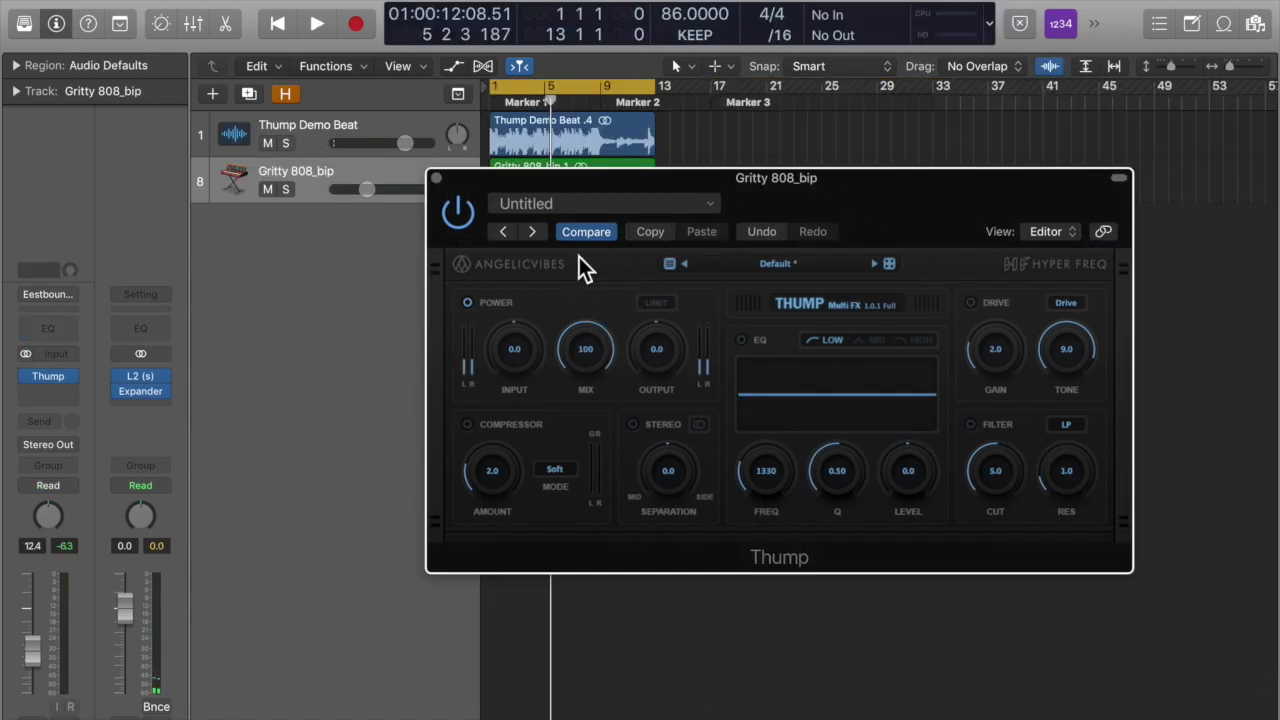
Play the demo beat and set Thump's input to 5.3 and output to 0.1 with the limiter enabled
{"action": "key", "text": "space"}
{"action": "left_click_drag", "start_coordinate": [523, 357], "coordinate": [531, 335]}
{"action": "left_click_drag", "start_coordinate": [680, 345], "coordinate": [660, 375]}
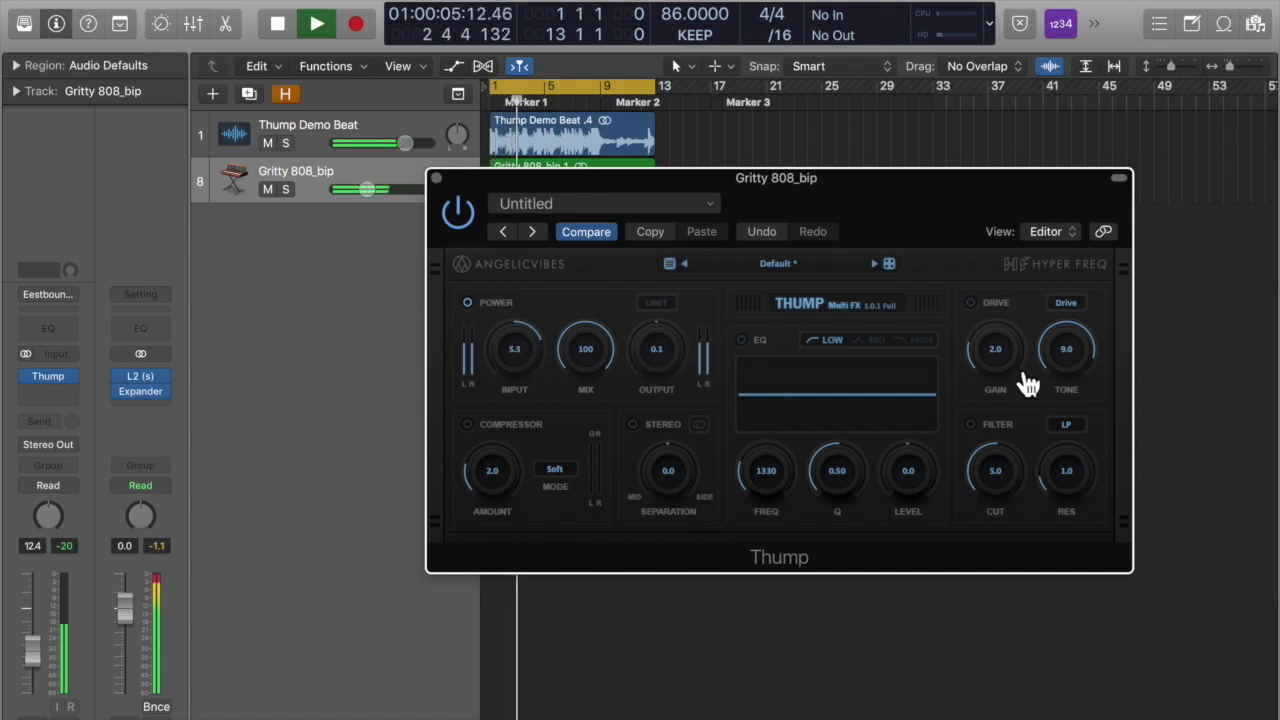
{"action": "left_click", "coordinate": [656, 303]}
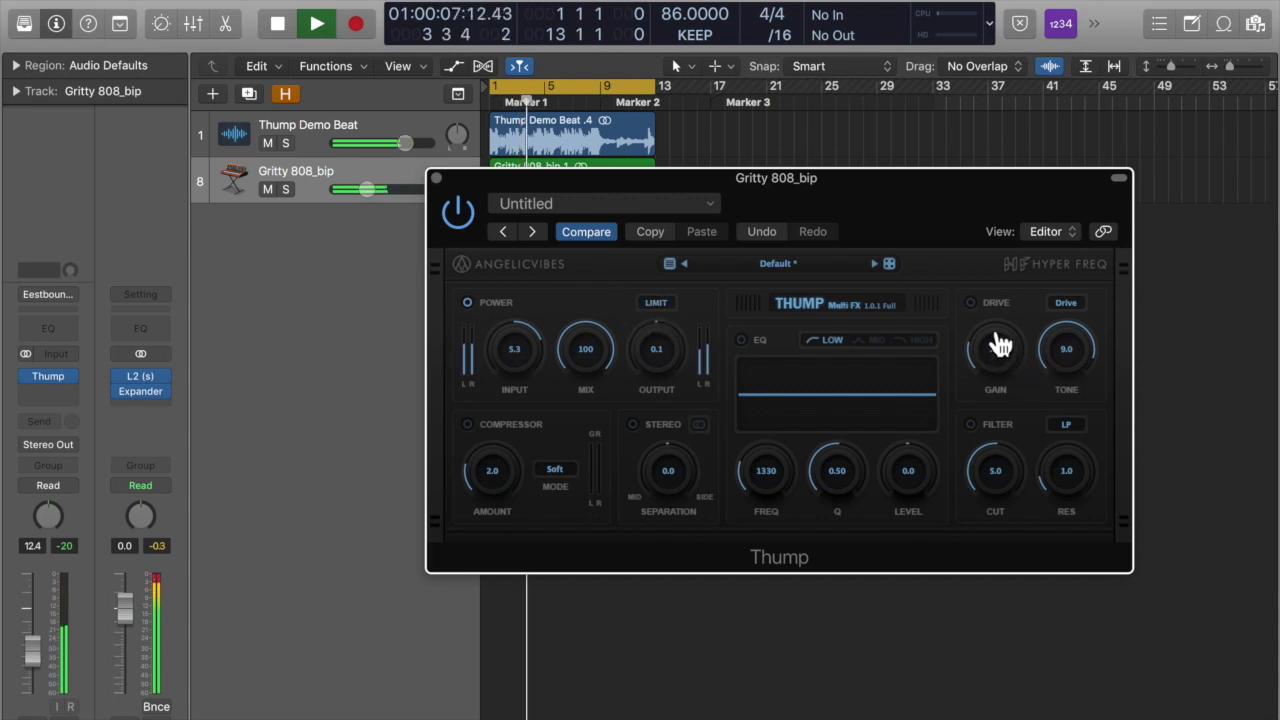
Enable the Drive section in Distortion mode with gain at 6.0 and tone at 10.0
{"action": "left_click", "coordinate": [970, 302]}
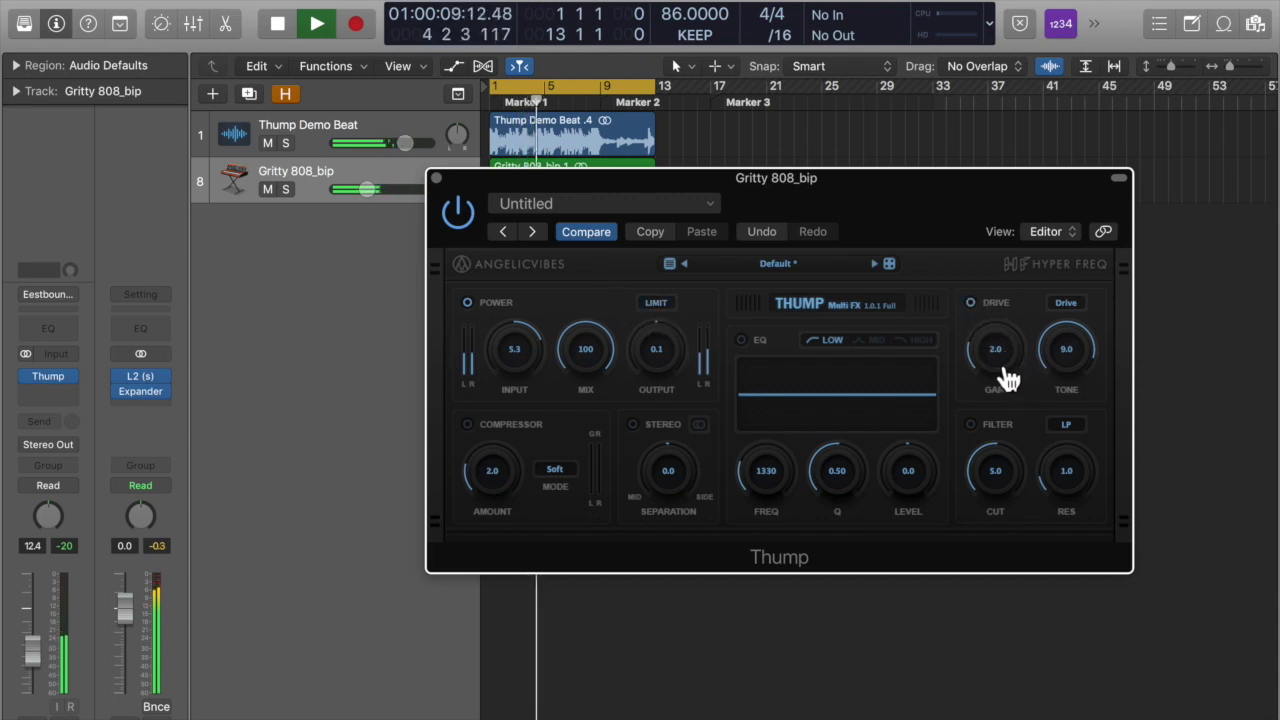
{"action": "left_click", "coordinate": [1064, 304]}
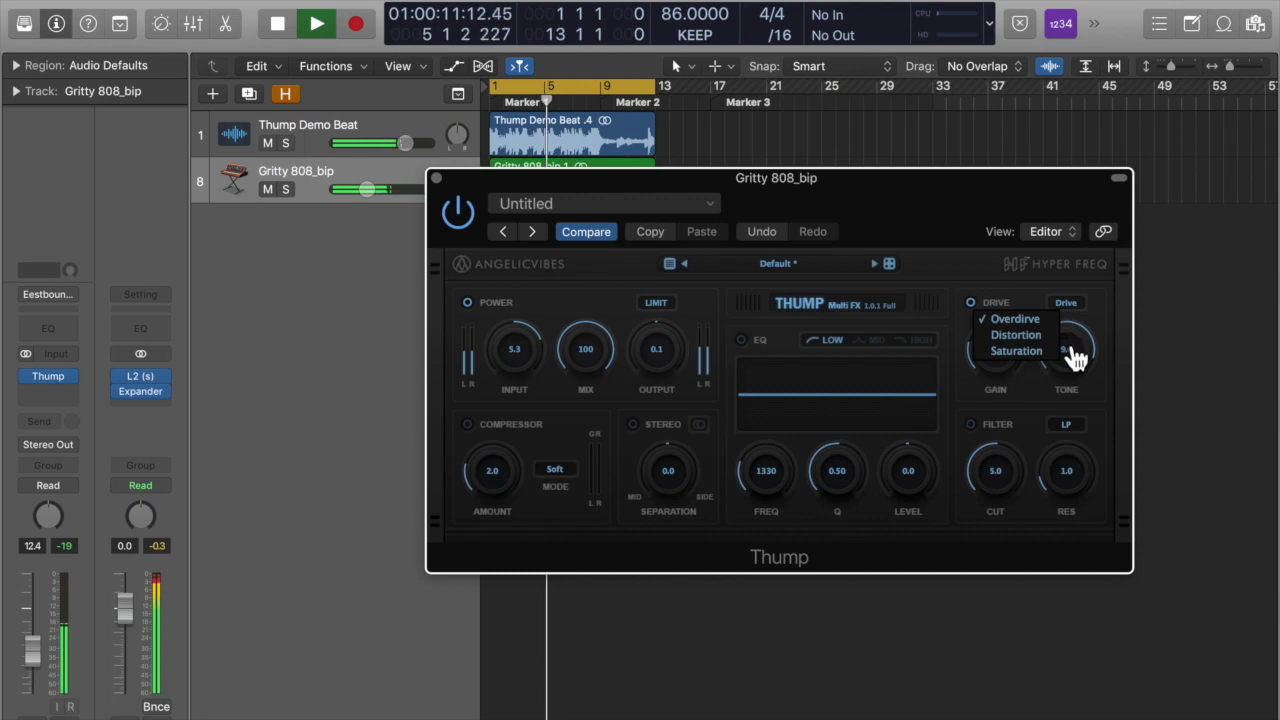
{"action": "left_click", "coordinate": [1043, 336]}
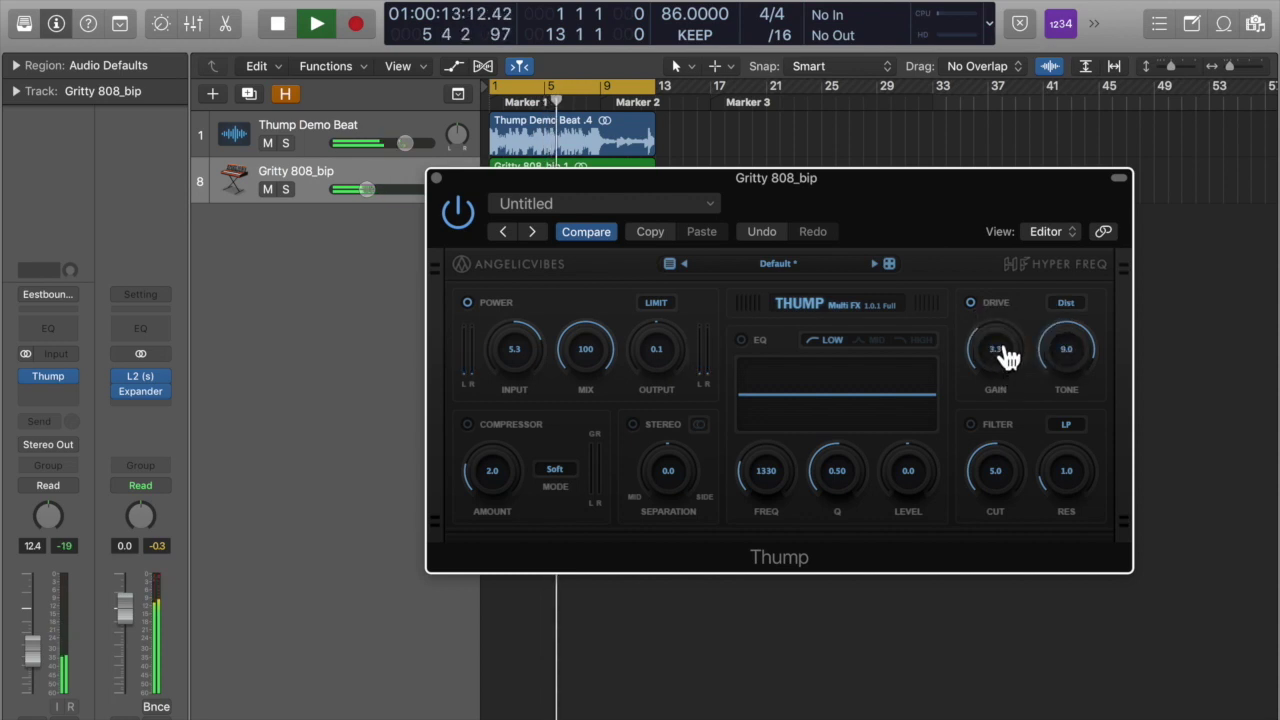
{"action": "left_click_drag", "start_coordinate": [1008, 358], "coordinate": [1013, 332]}
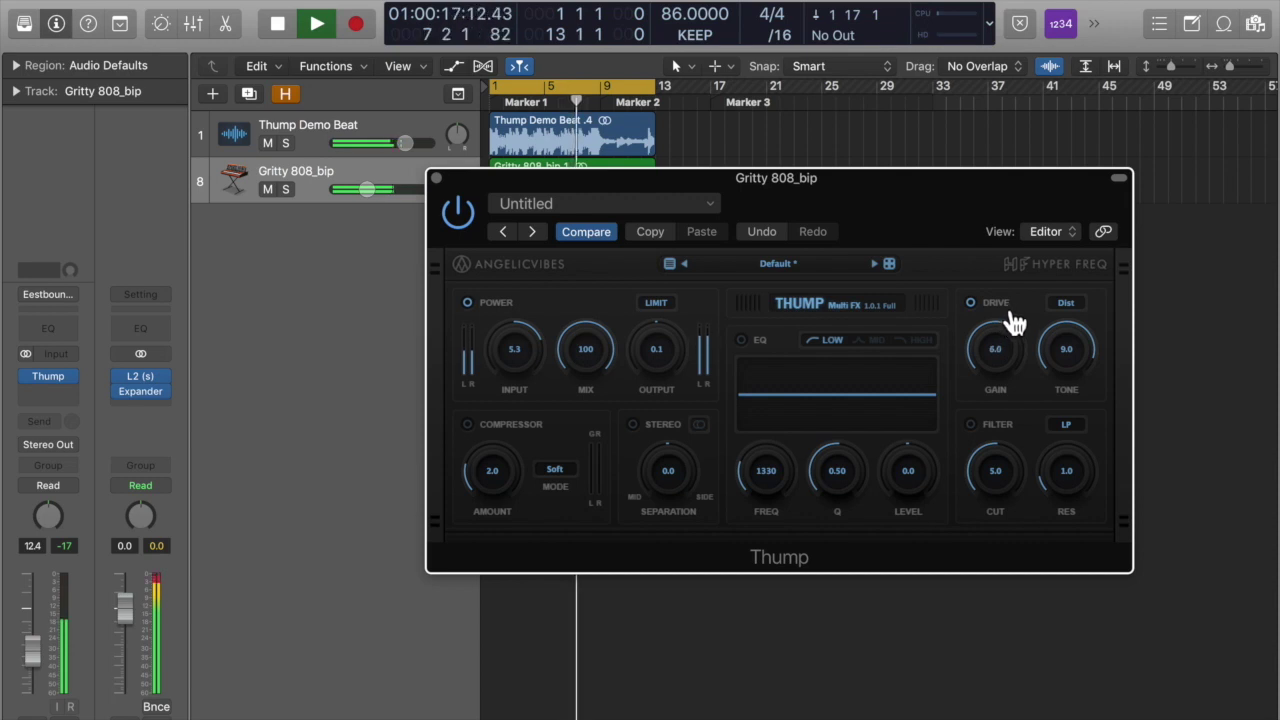
{"action": "left_click_drag", "start_coordinate": [1080, 363], "coordinate": [1080, 338]}
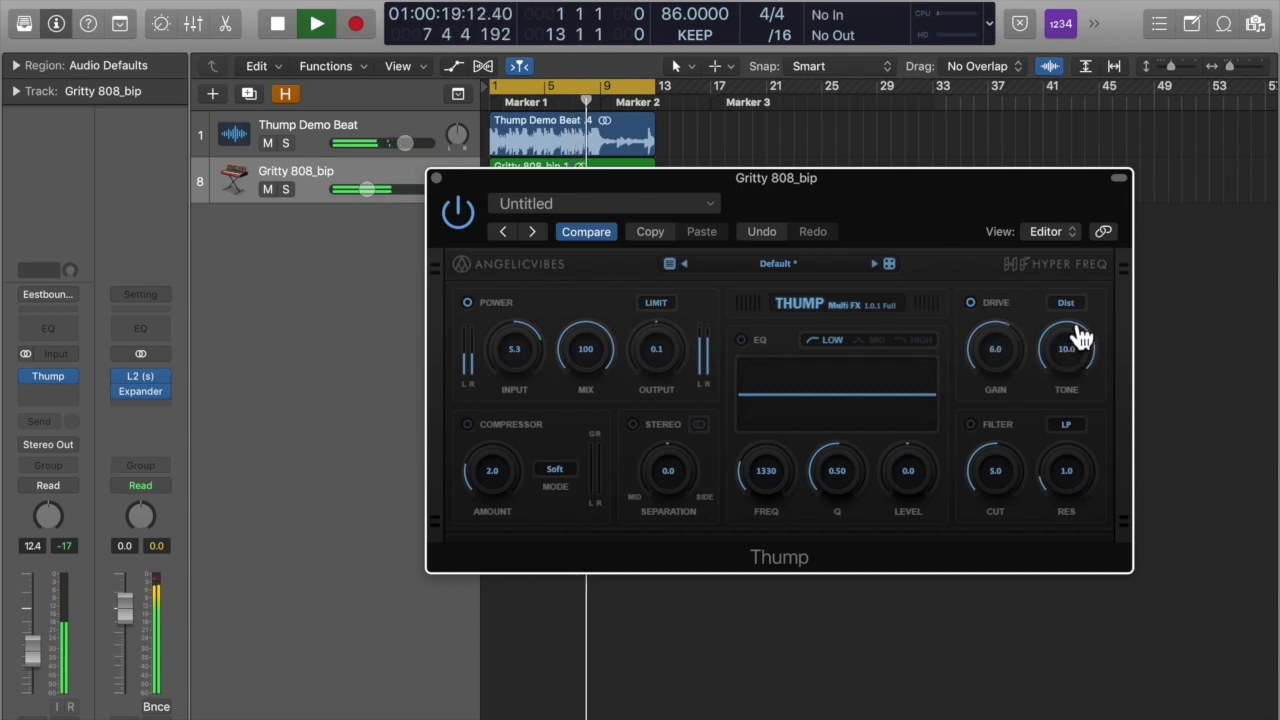
Compare Saturation with Distortion, keep Distortion, and set the drive gain to 6.4 and tone to 9.5
{"action": "left_click", "coordinate": [1068, 305]}
{"action": "left_click", "coordinate": [1035, 348]}
{"action": "left_click", "coordinate": [1068, 305]}
{"action": "left_click", "coordinate": [1029, 333]}
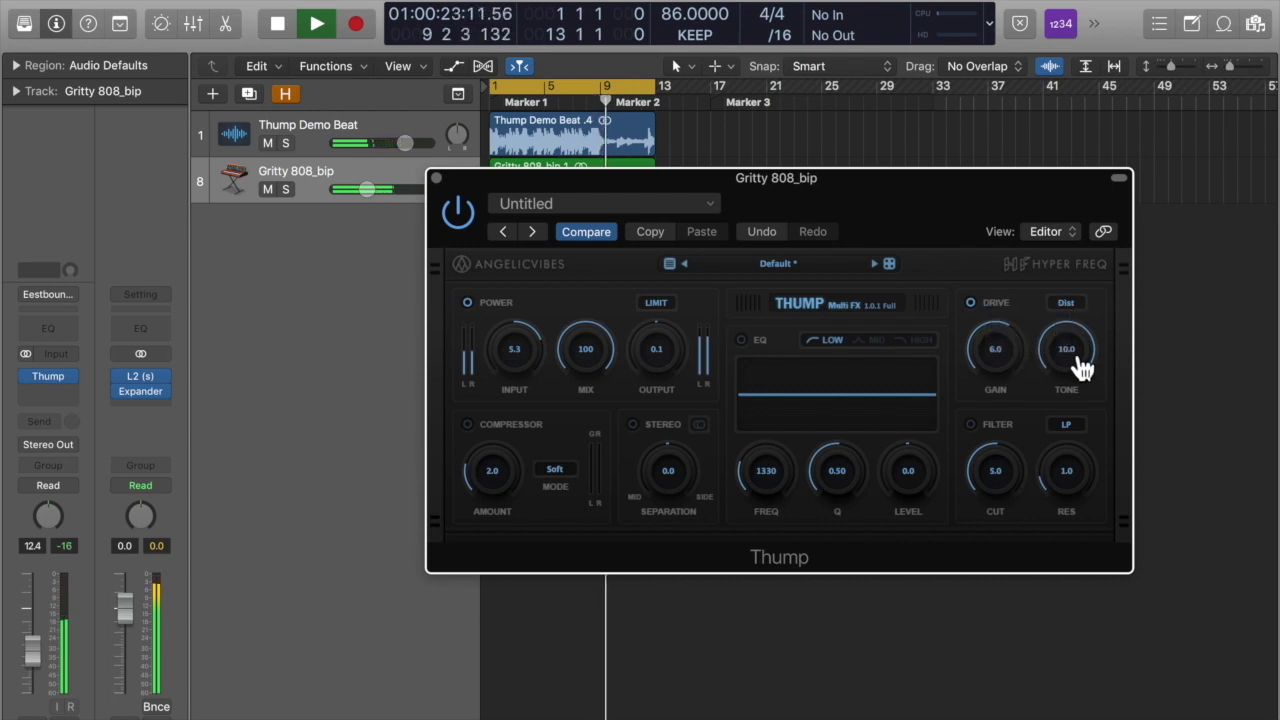
{"action": "left_click_drag", "start_coordinate": [1020, 346], "coordinate": [1060, 380]}
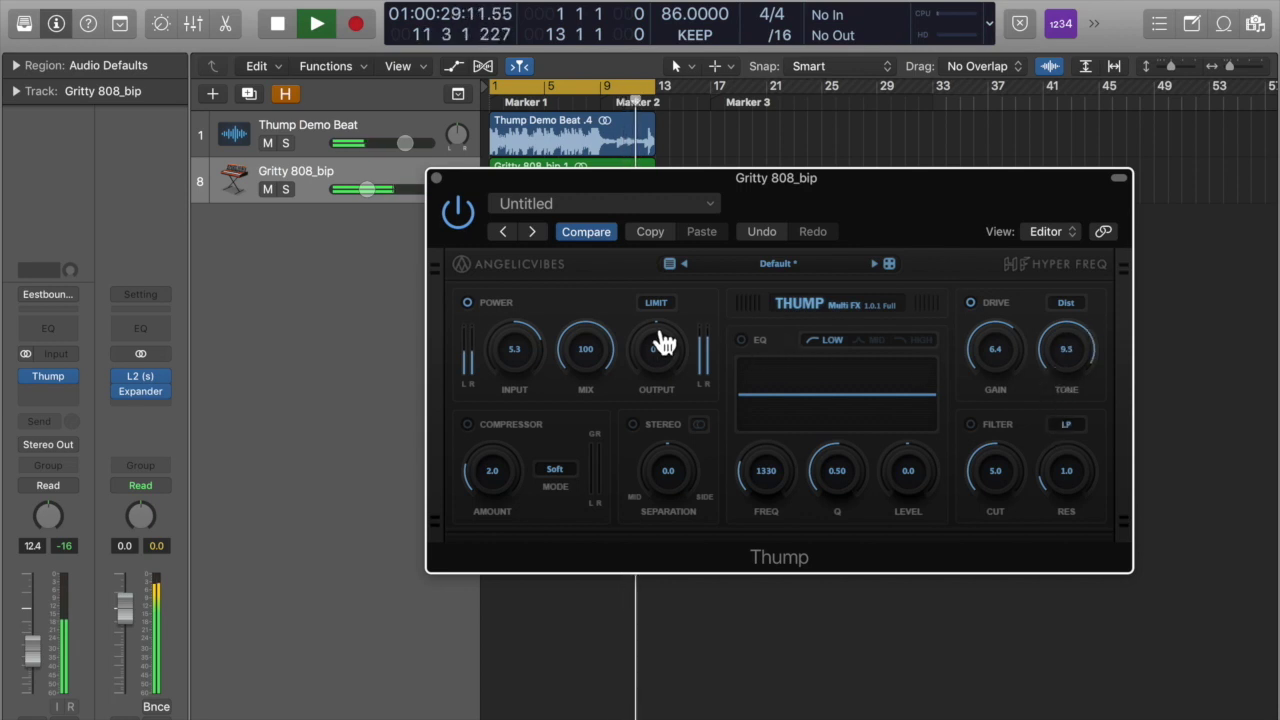
Enable the EQ and set its low band to a level of 3.9 and a frequency of 1493
{"action": "left_click", "coordinate": [741, 340]}
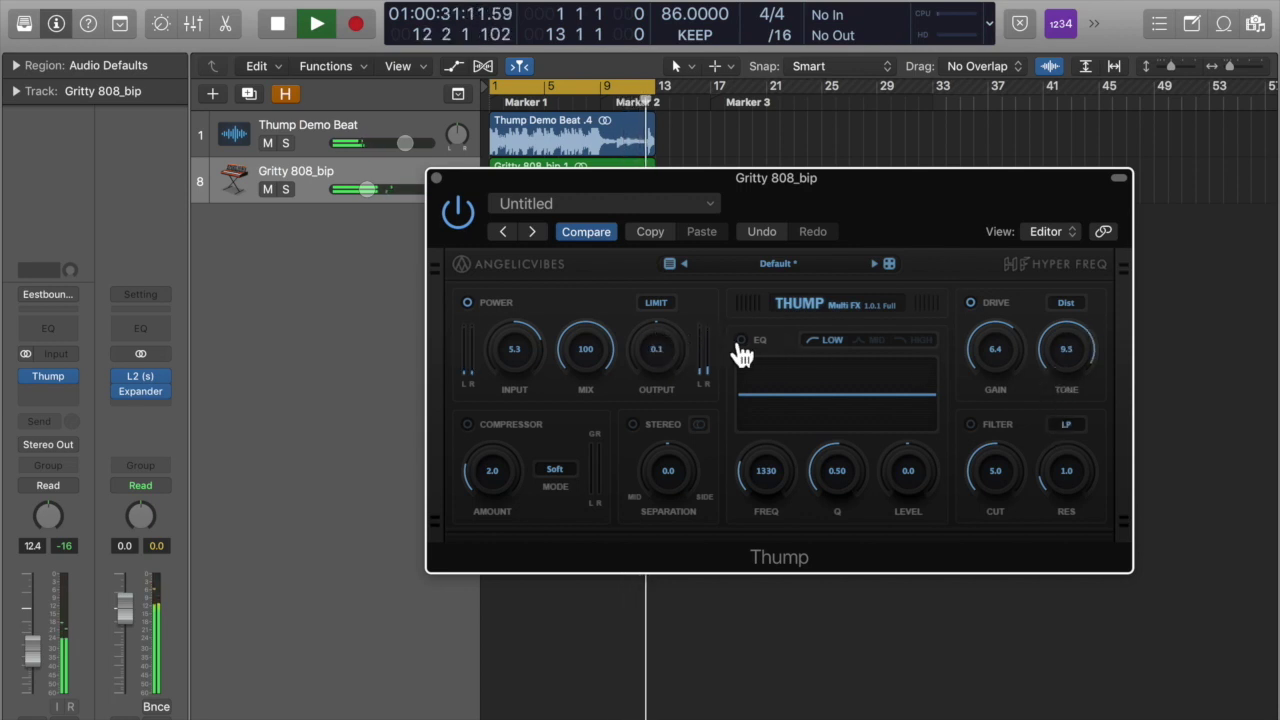
{"action": "mouse_move", "coordinate": [907, 482]}
{"action": "left_mouse_down"}
{"action": "mouse_move", "coordinate": [905, 447]}
{"action": "mouse_move", "coordinate": [907, 468]}
{"action": "left_mouse_up"}
{"action": "left_click_drag", "start_coordinate": [780, 480], "coordinate": [786, 480]}
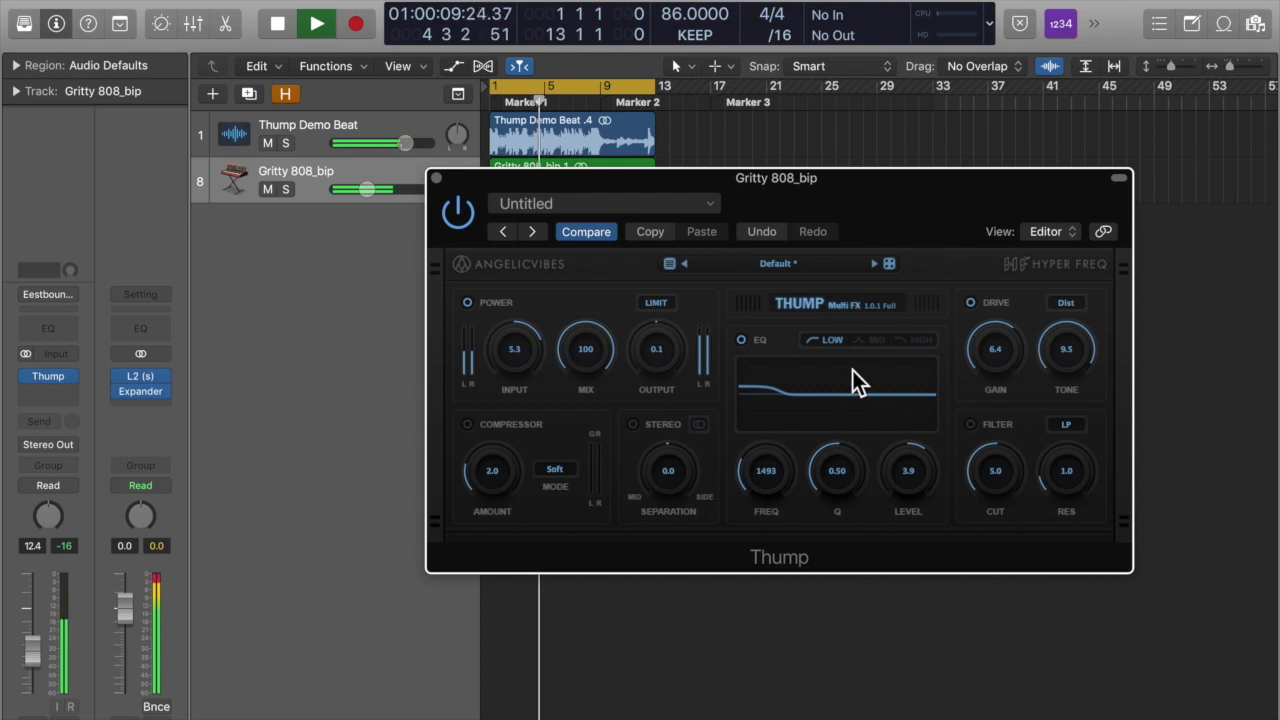
Set the EQ's mid band to a frequency of 1044, Q of 0.78 and level of -6.4
{"action": "left_click", "coordinate": [862, 343]}
{"action": "left_click_drag", "start_coordinate": [825, 495], "coordinate": [843, 474]}
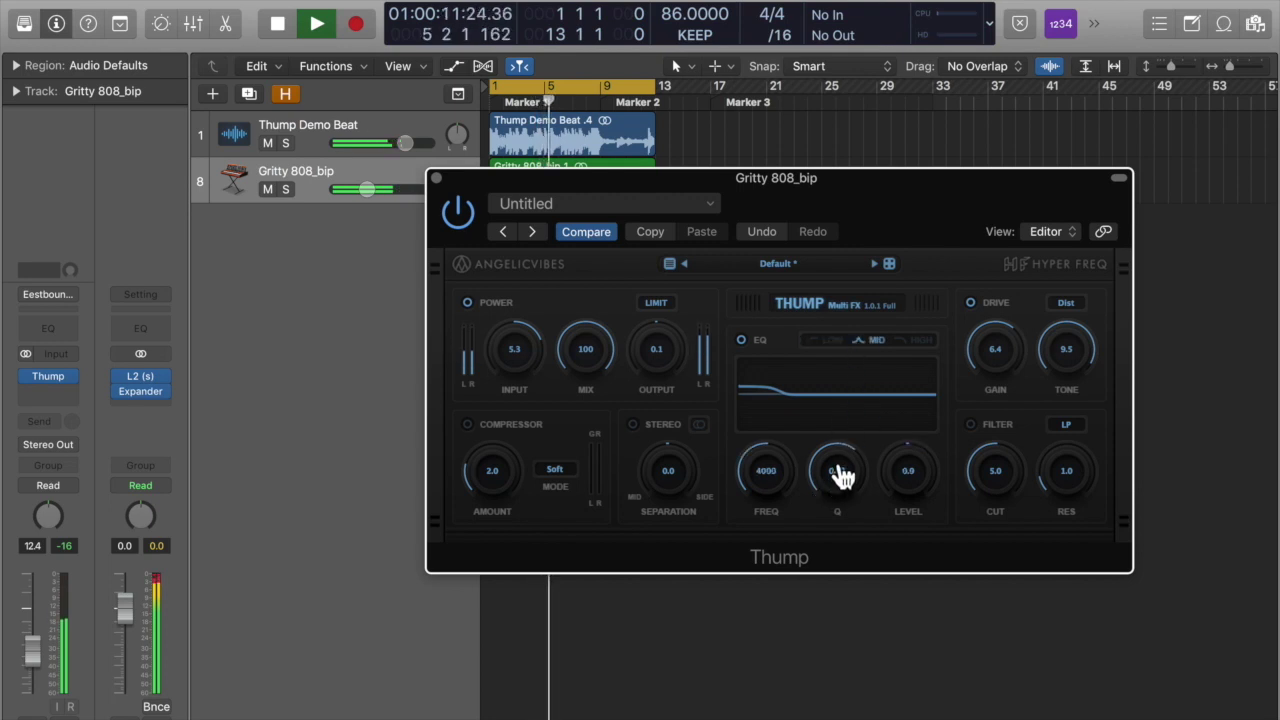
{"action": "left_click_drag", "start_coordinate": [920, 486], "coordinate": [914, 451]}
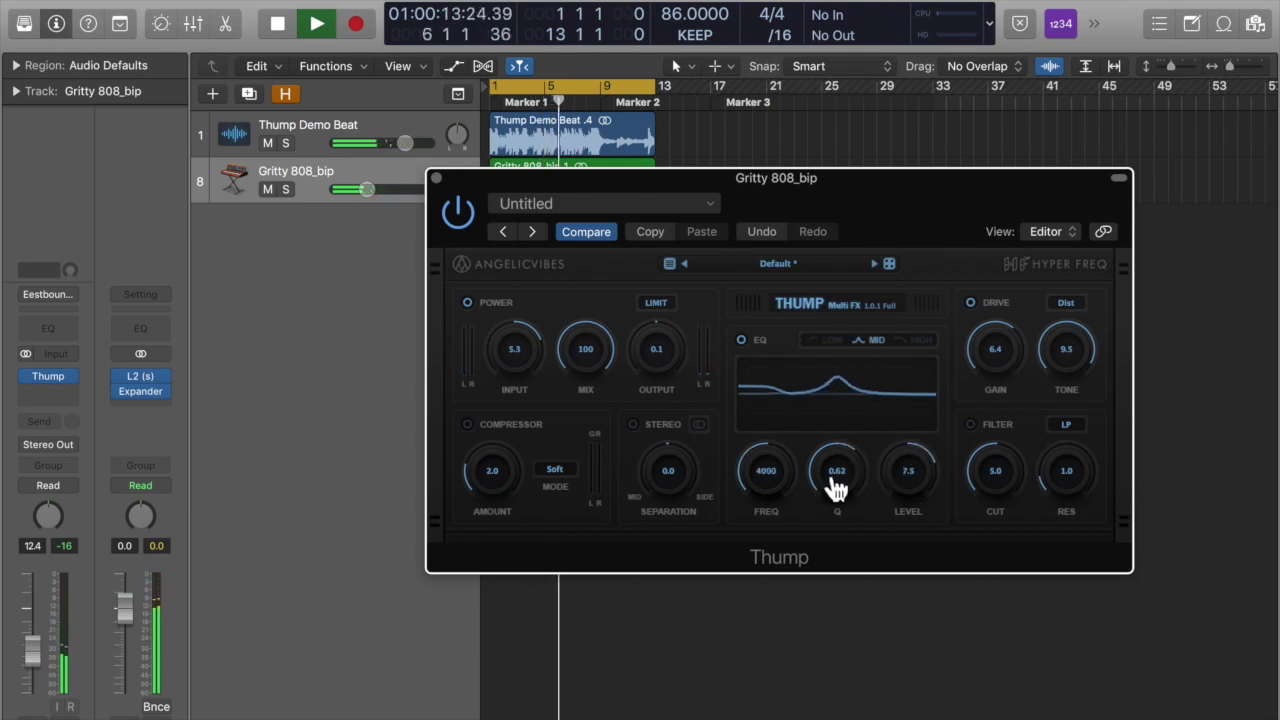
{"action": "left_click_drag", "start_coordinate": [838, 458], "coordinate": [766, 517]}
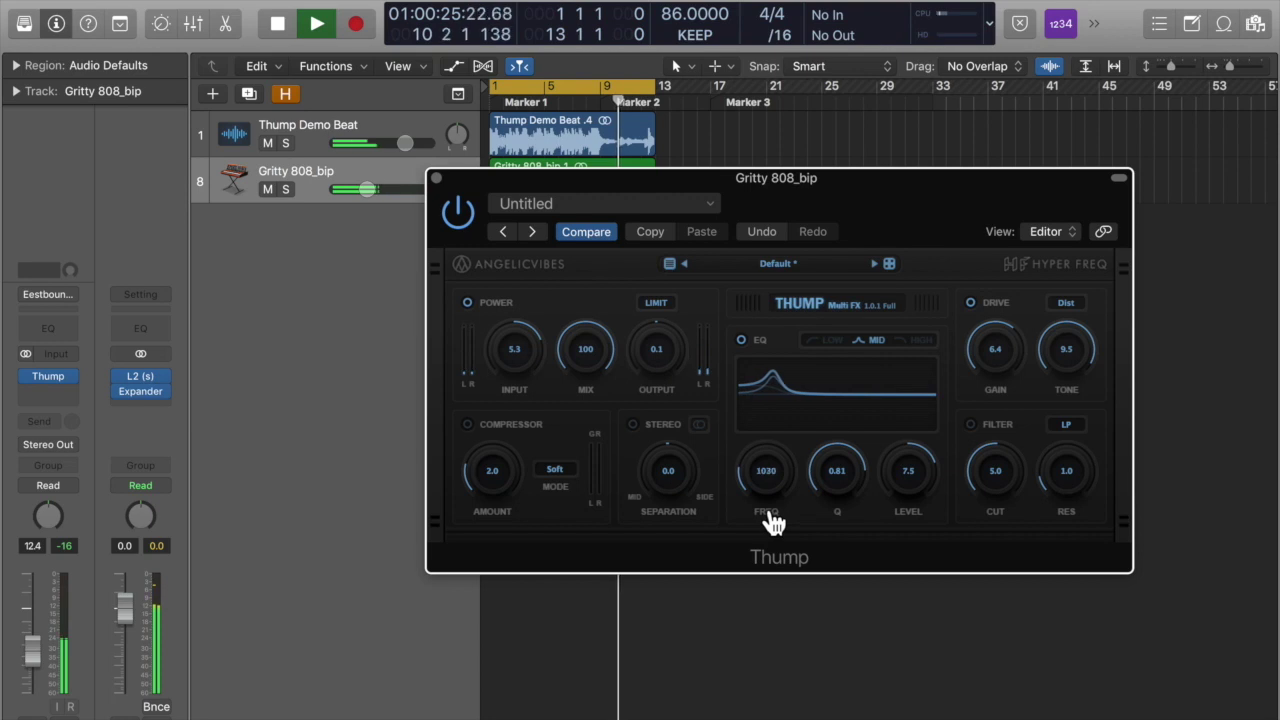
{"action": "left_click_drag", "start_coordinate": [840, 493], "coordinate": [912, 537]}
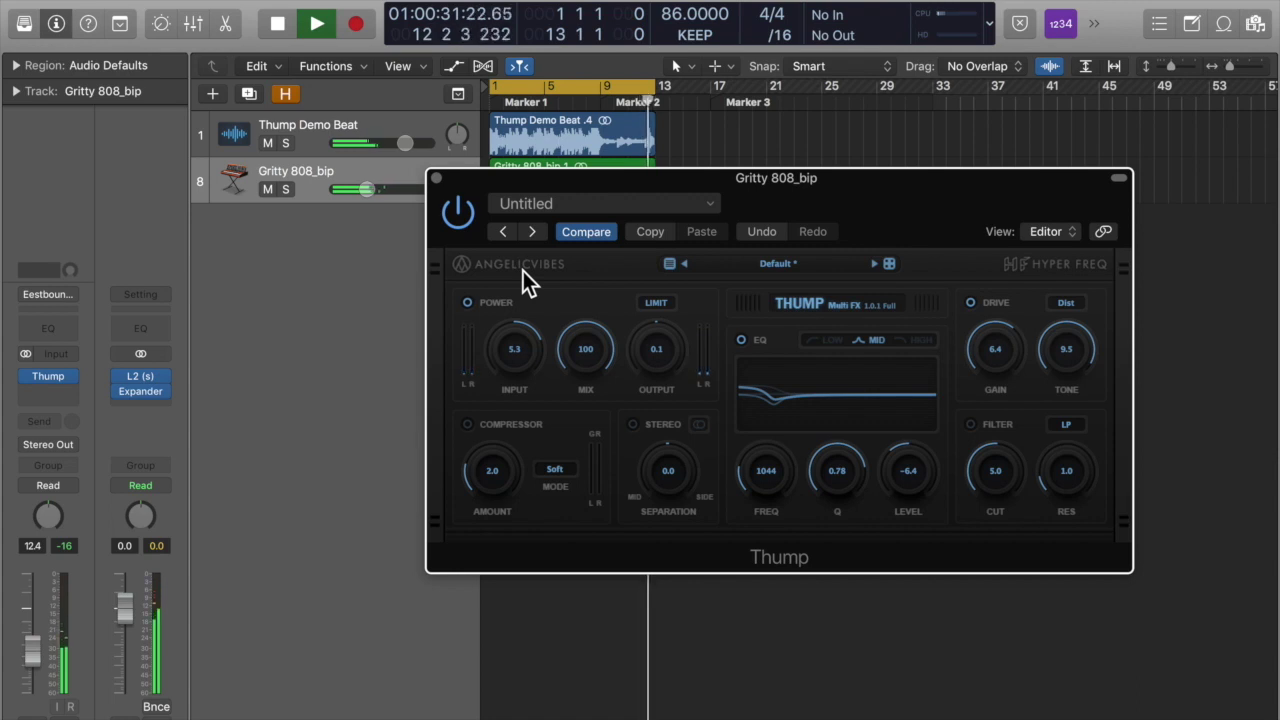
Enable the Compressor with an amount of 4.7 and lower the output to -8.8
{"action": "left_click", "coordinate": [467, 425]}
{"action": "left_click_drag", "start_coordinate": [502, 483], "coordinate": [504, 455]}
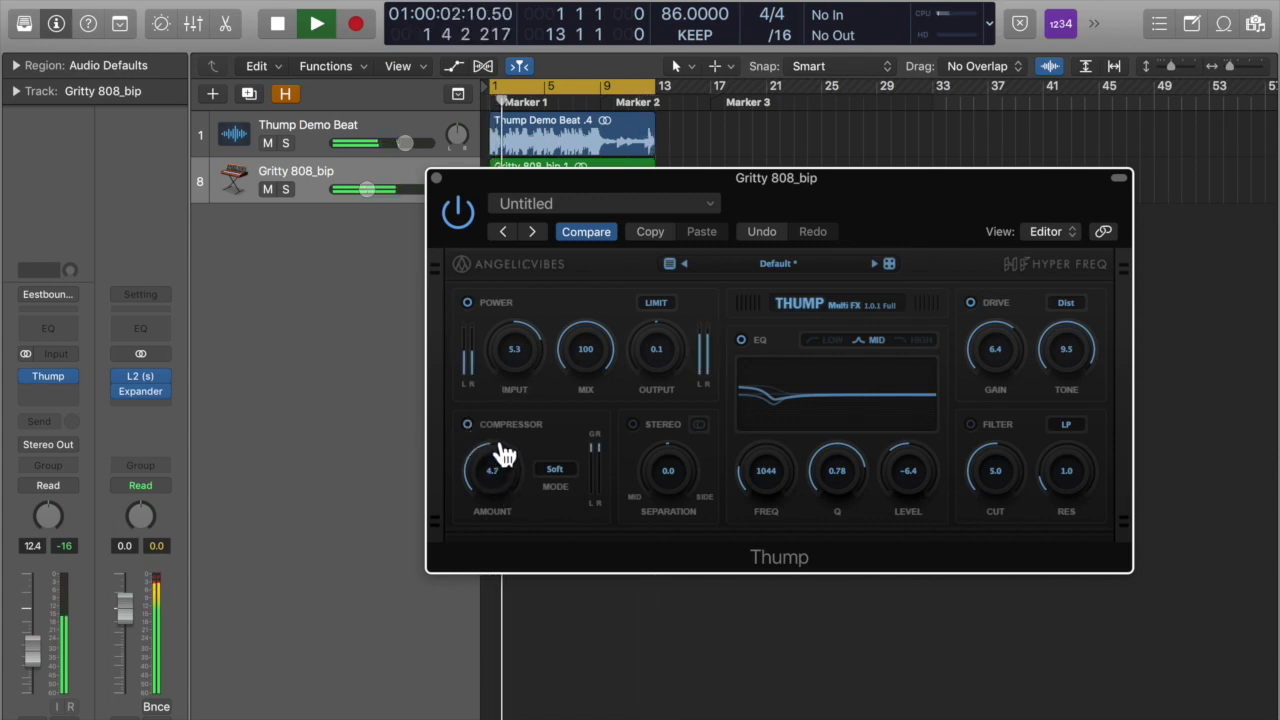
{"action": "left_click_drag", "start_coordinate": [653, 352], "coordinate": [657, 400]}
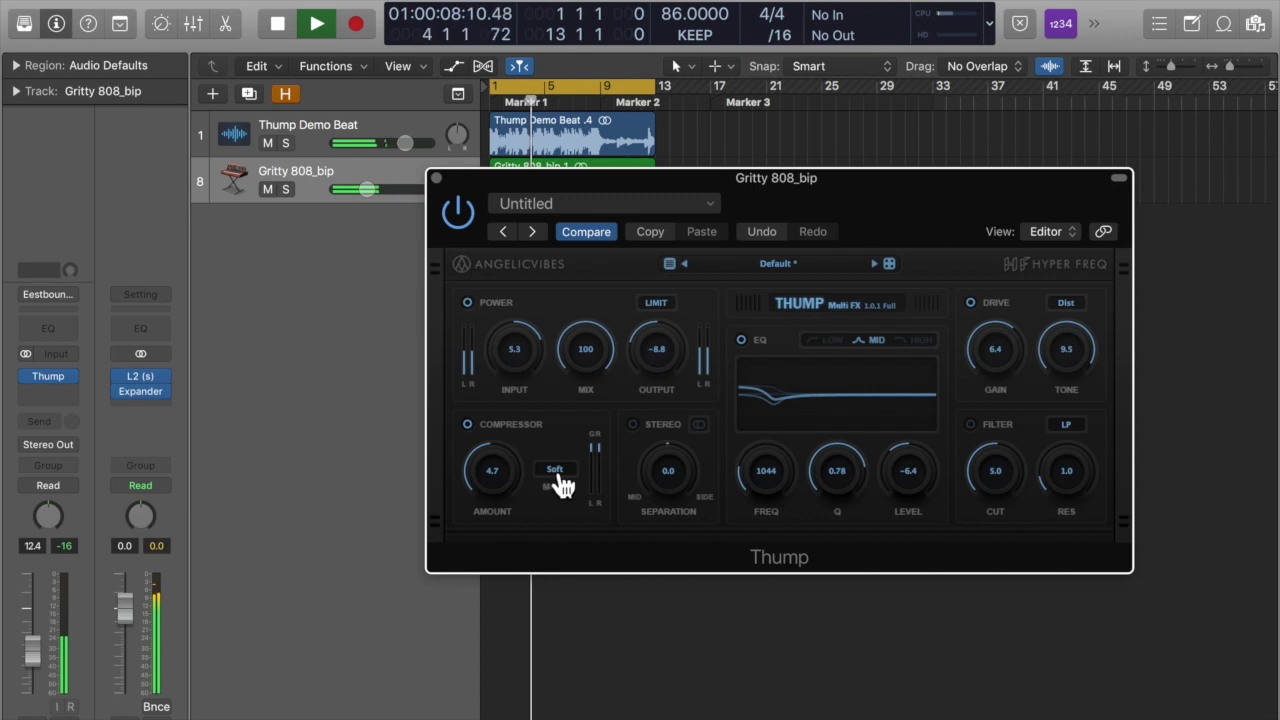
Set the compressor mode to Medium and its amount to 6.5
{"action": "left_click", "coordinate": [552, 474]}
{"action": "left_click", "coordinate": [611, 402]}
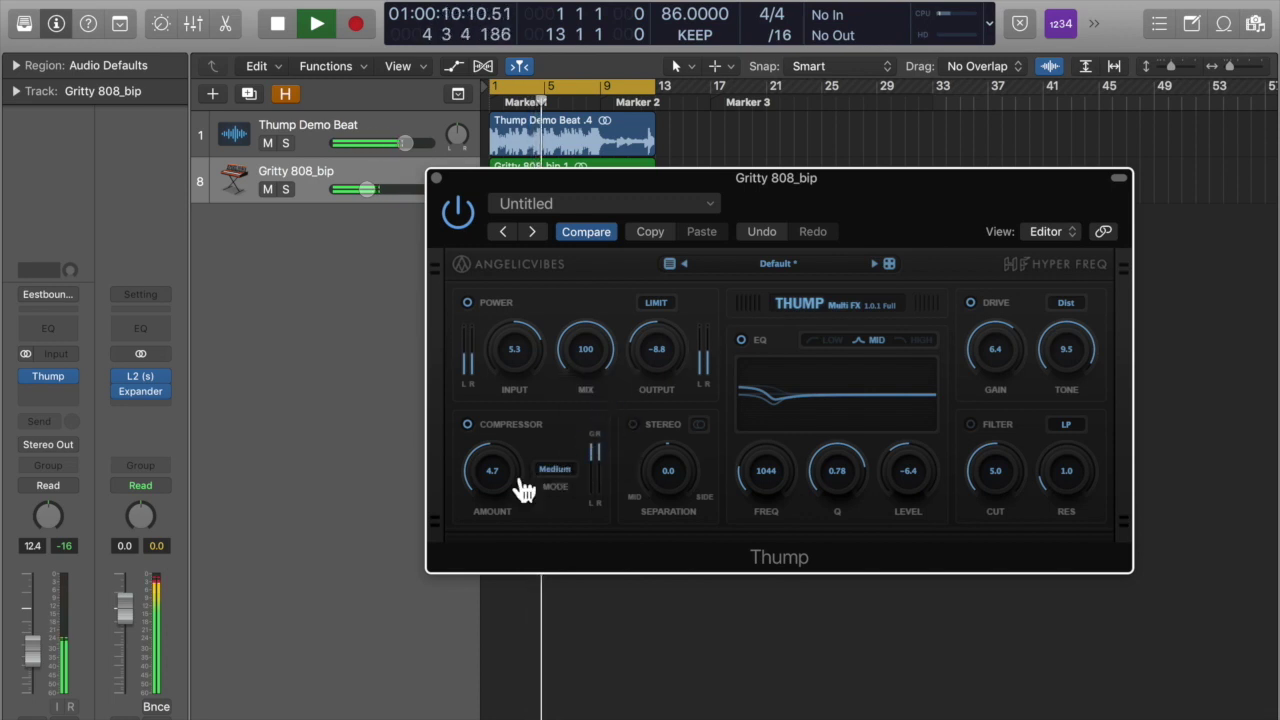
{"action": "left_click_drag", "start_coordinate": [511, 480], "coordinate": [514, 471]}
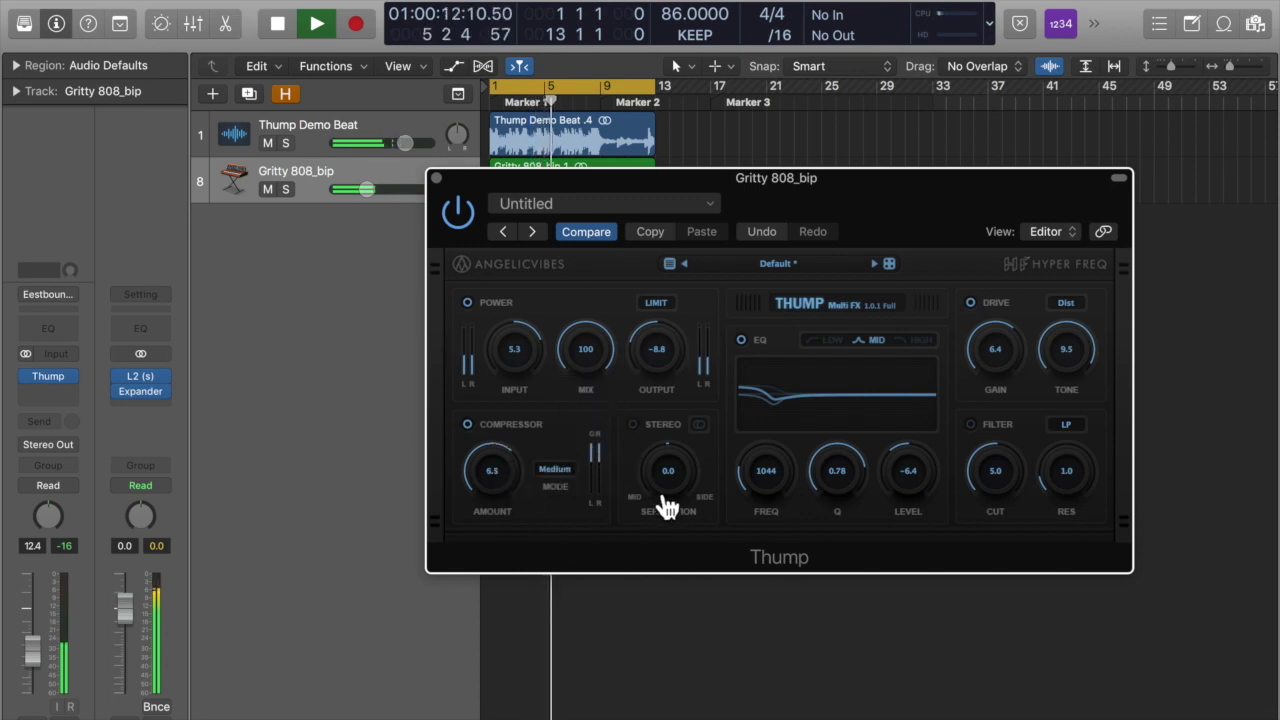
Audition the compressor's Heavy, Attack1, Attack2 and Slow AR modes, and settle on Heavy
{"action": "left_click", "coordinate": [558, 474]}
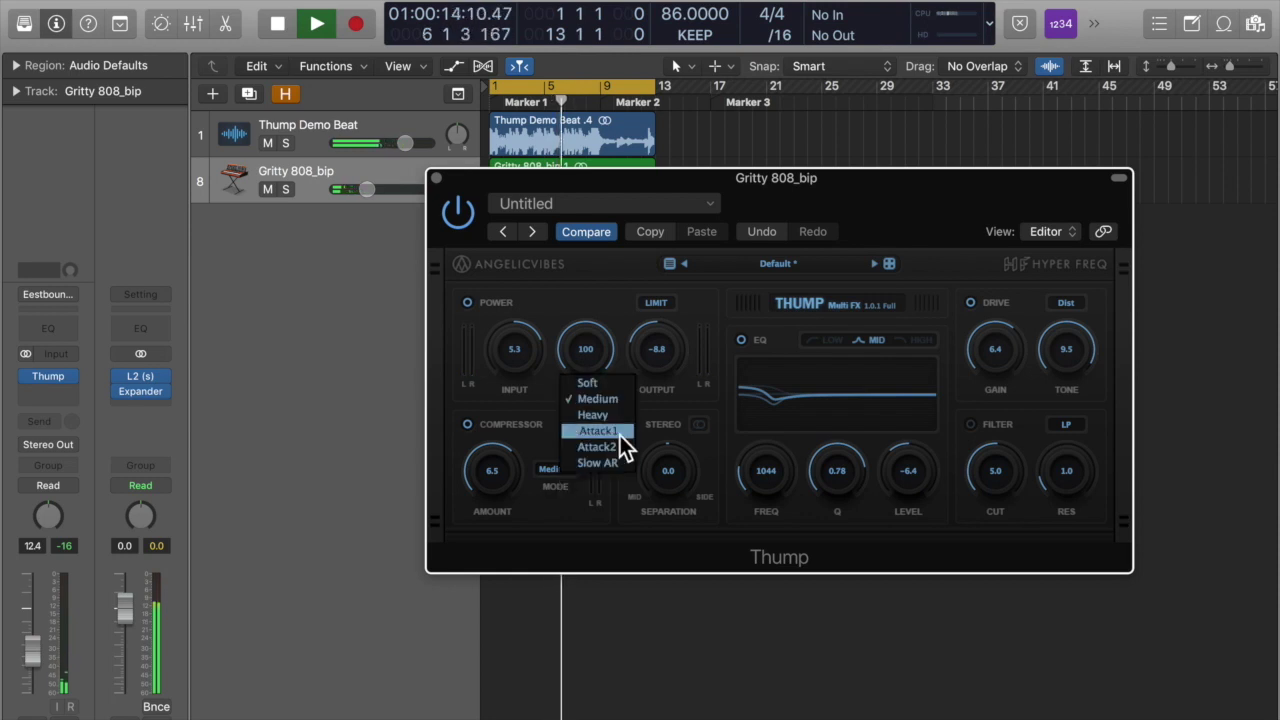
{"action": "left_click", "coordinate": [621, 413]}
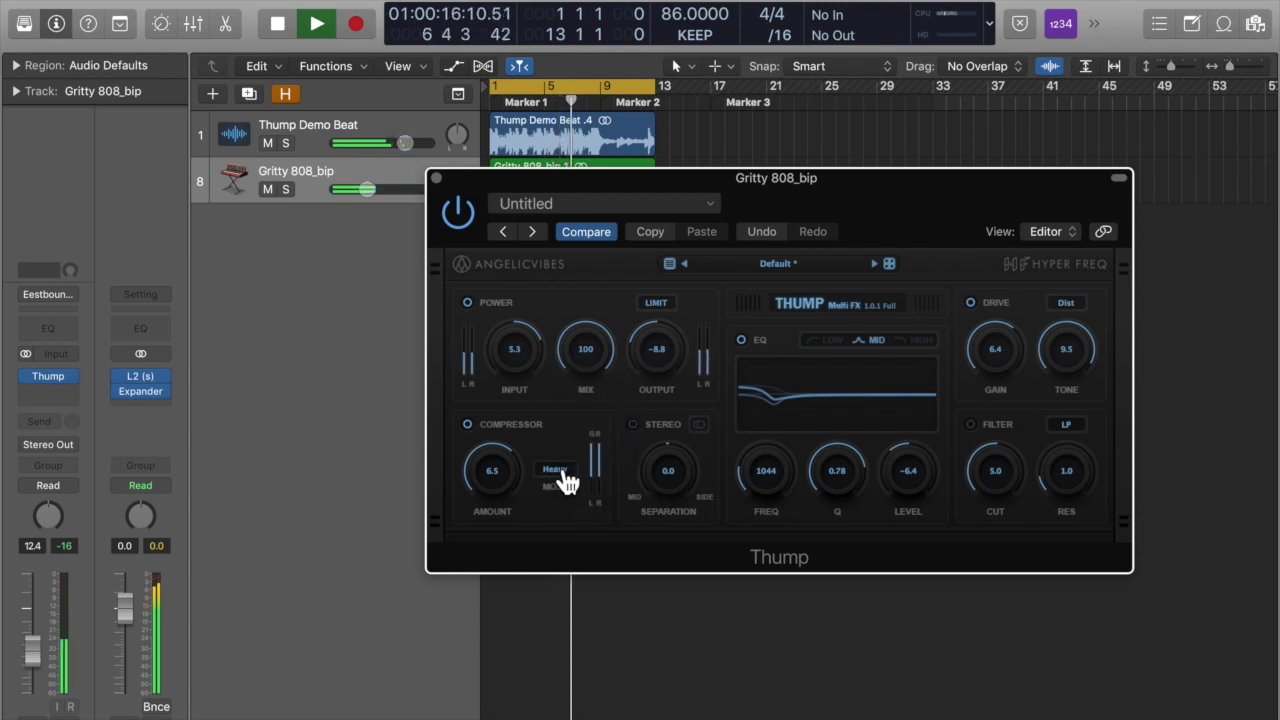
{"action": "left_click", "coordinate": [551, 465]}
{"action": "left_click", "coordinate": [609, 425]}
{"action": "left_click", "coordinate": [556, 470]}
{"action": "left_click", "coordinate": [603, 442]}
{"action": "left_click", "coordinate": [574, 472]}
{"action": "left_click", "coordinate": [600, 463]}
{"action": "left_click", "coordinate": [575, 474]}
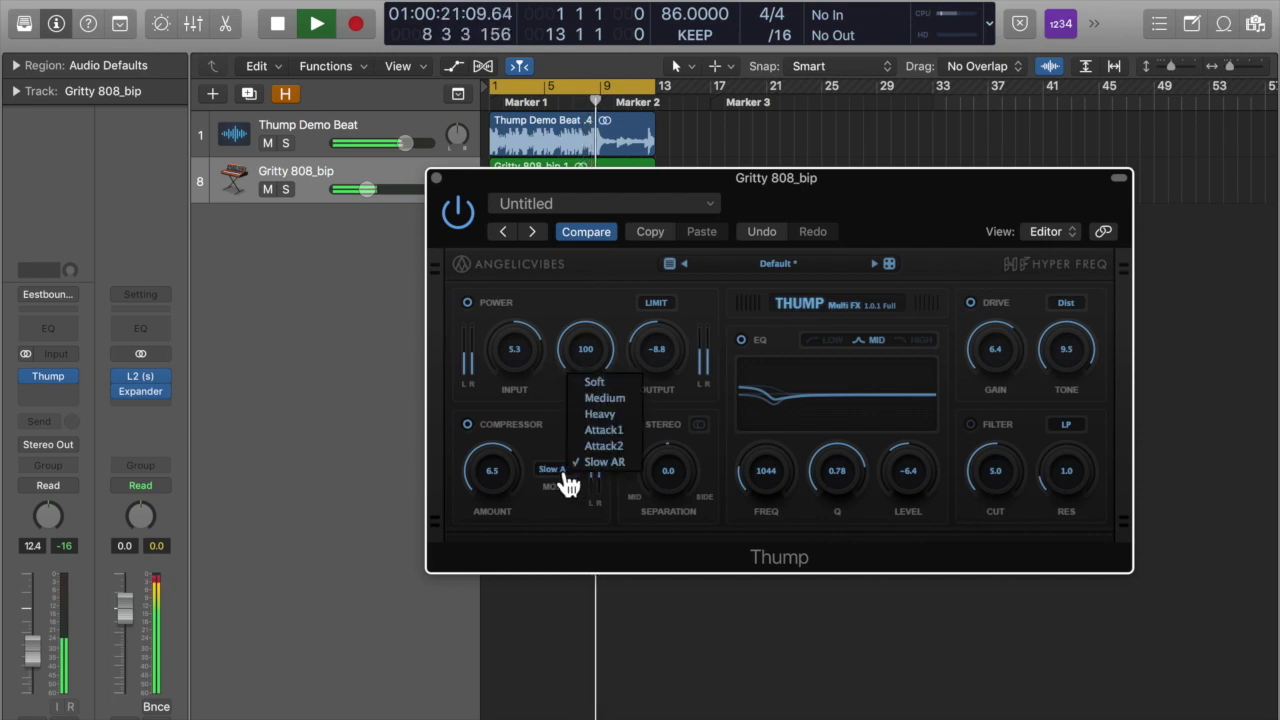
{"action": "left_click", "coordinate": [617, 416]}
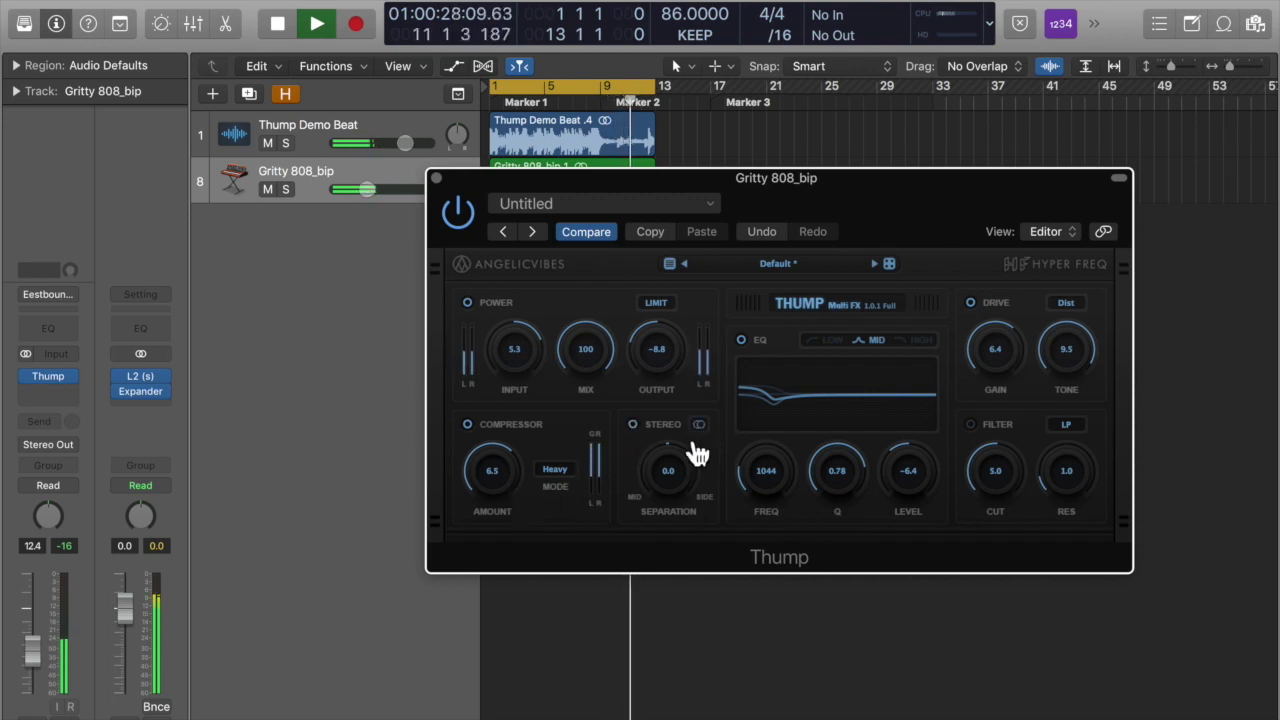
Try different mid and side settings for the Stereo separation, including M:48, and return it to 0.0
{"action": "left_click_drag", "start_coordinate": [672, 476], "coordinate": [730, 440]}
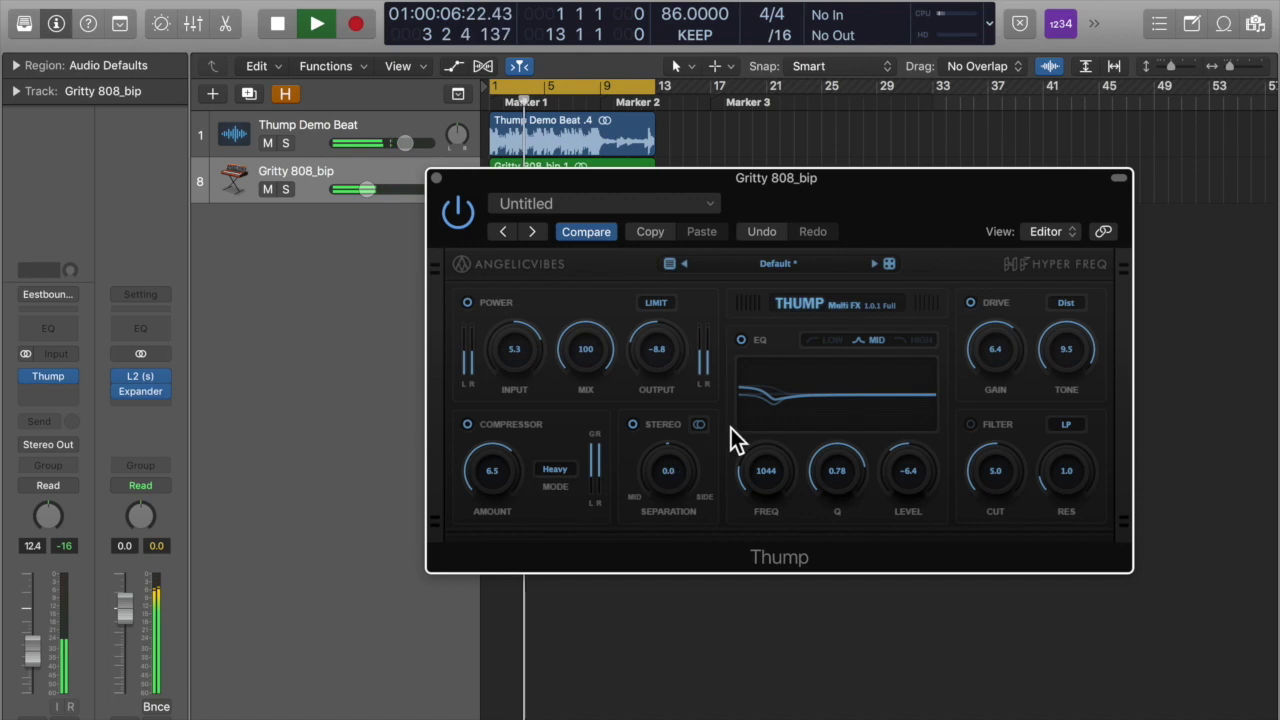
{"action": "left_click_drag", "start_coordinate": [680, 477], "coordinate": [676, 551]}
{"action": "left_click", "coordinate": [670, 478], "text": "alt"}
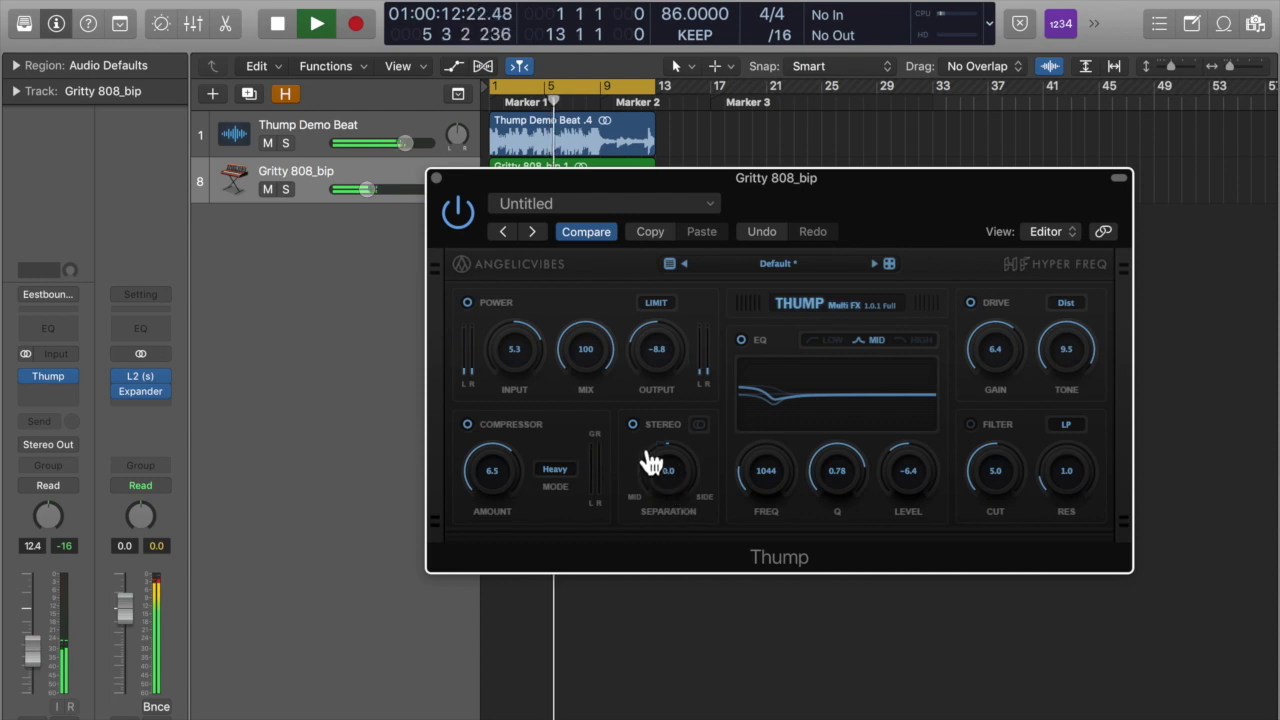
{"action": "left_click_drag", "start_coordinate": [663, 477], "coordinate": [663, 500]}
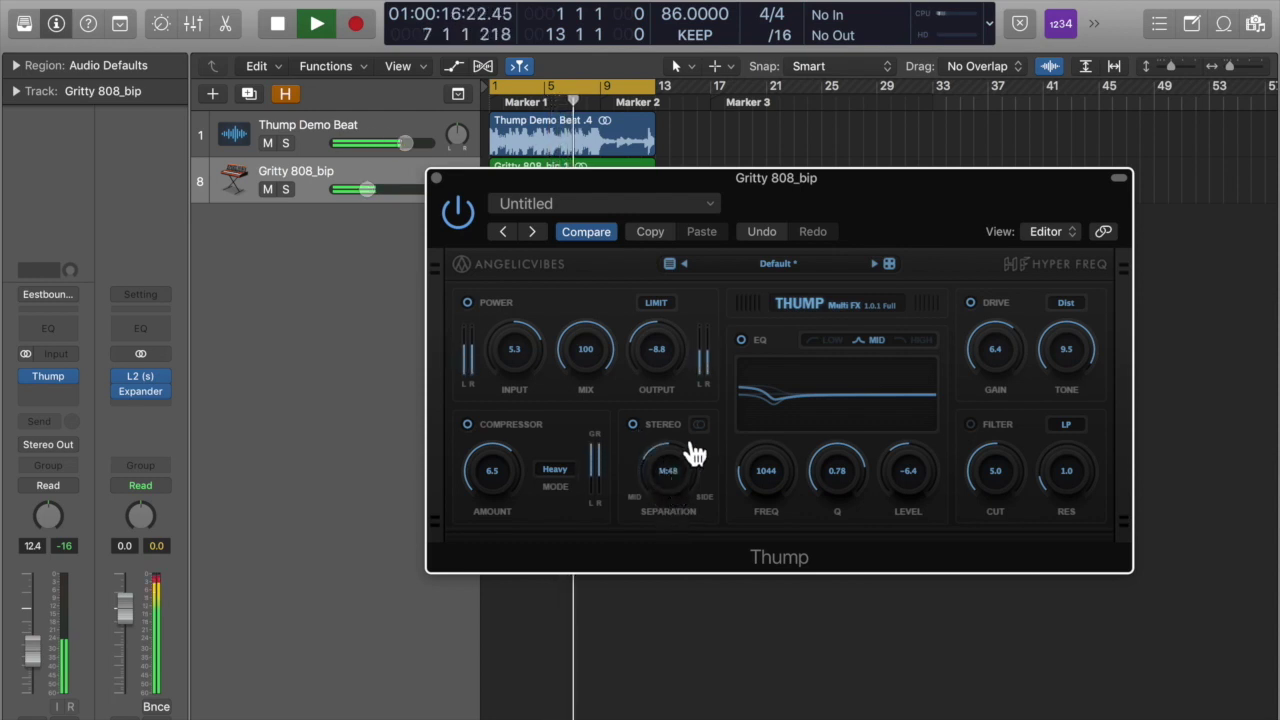
{"action": "mouse_move", "coordinate": [680, 477]}
{"action": "left_mouse_down"}
{"action": "mouse_move", "coordinate": [677, 503]}
{"action": "mouse_move", "coordinate": [693, 410]}
{"action": "mouse_move", "coordinate": [680, 466]}
{"action": "left_mouse_up"}
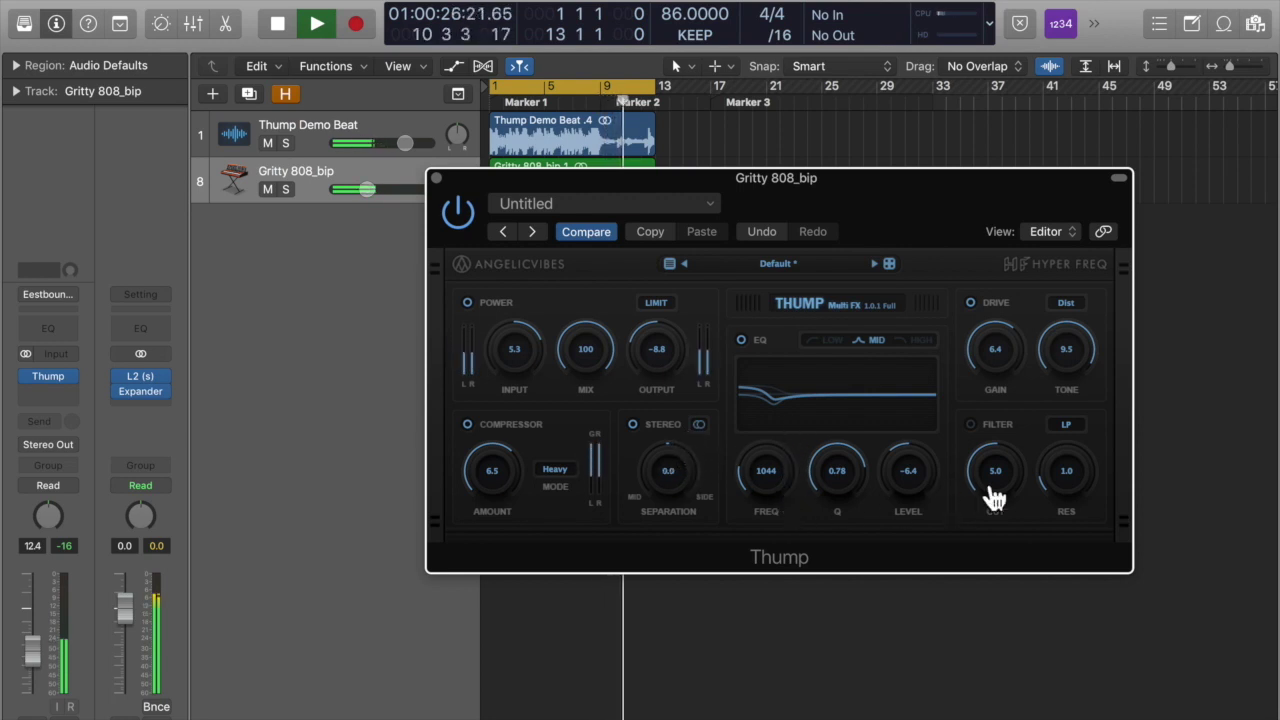
Enable the Filter, audition its High Pass type, and switch it back to Low Pass
{"action": "left_click", "coordinate": [1078, 428]}
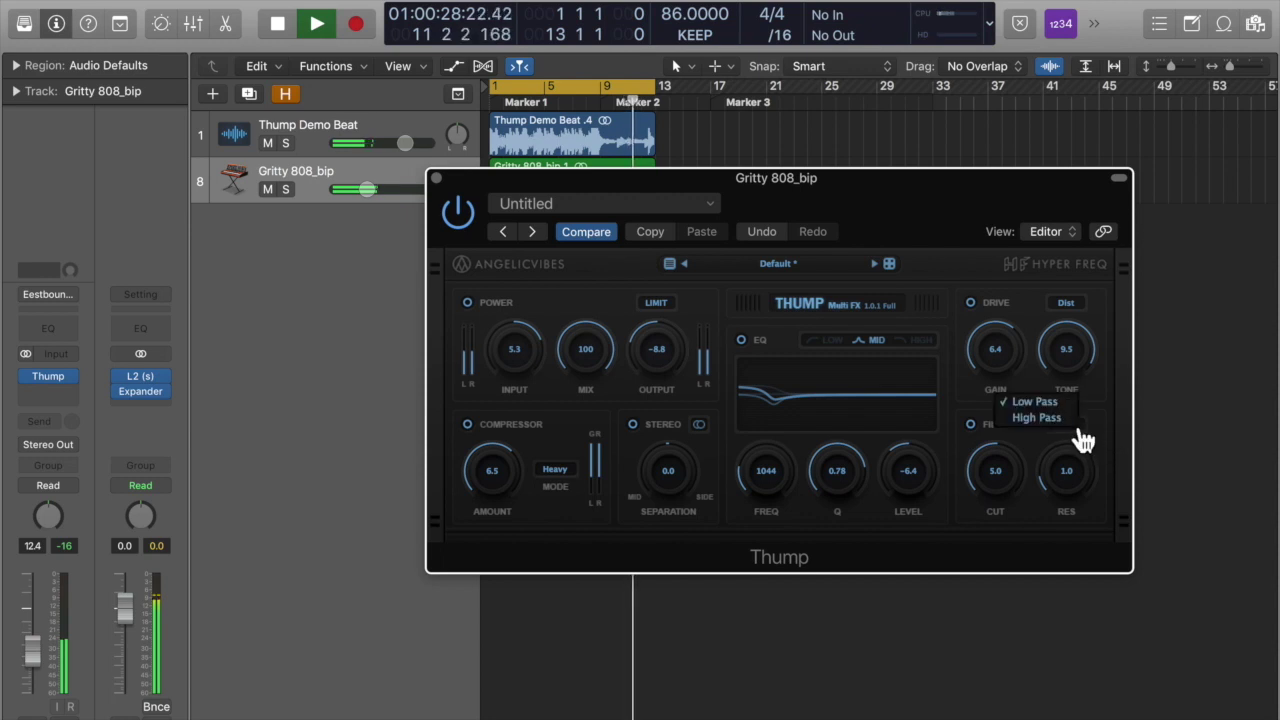
{"action": "left_click", "coordinate": [1054, 430]}
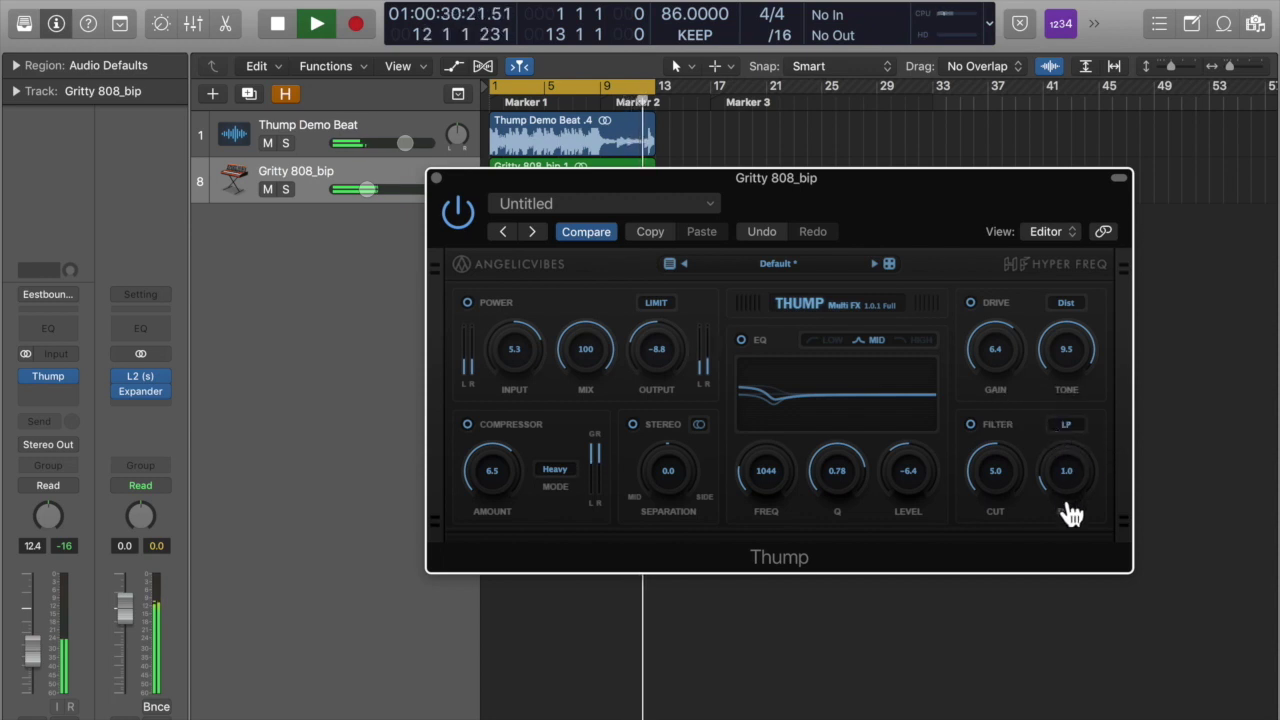
{"action": "left_click", "coordinate": [1066, 430]}
{"action": "left_click", "coordinate": [1046, 430]}
{"action": "left_click", "coordinate": [1056, 434]}
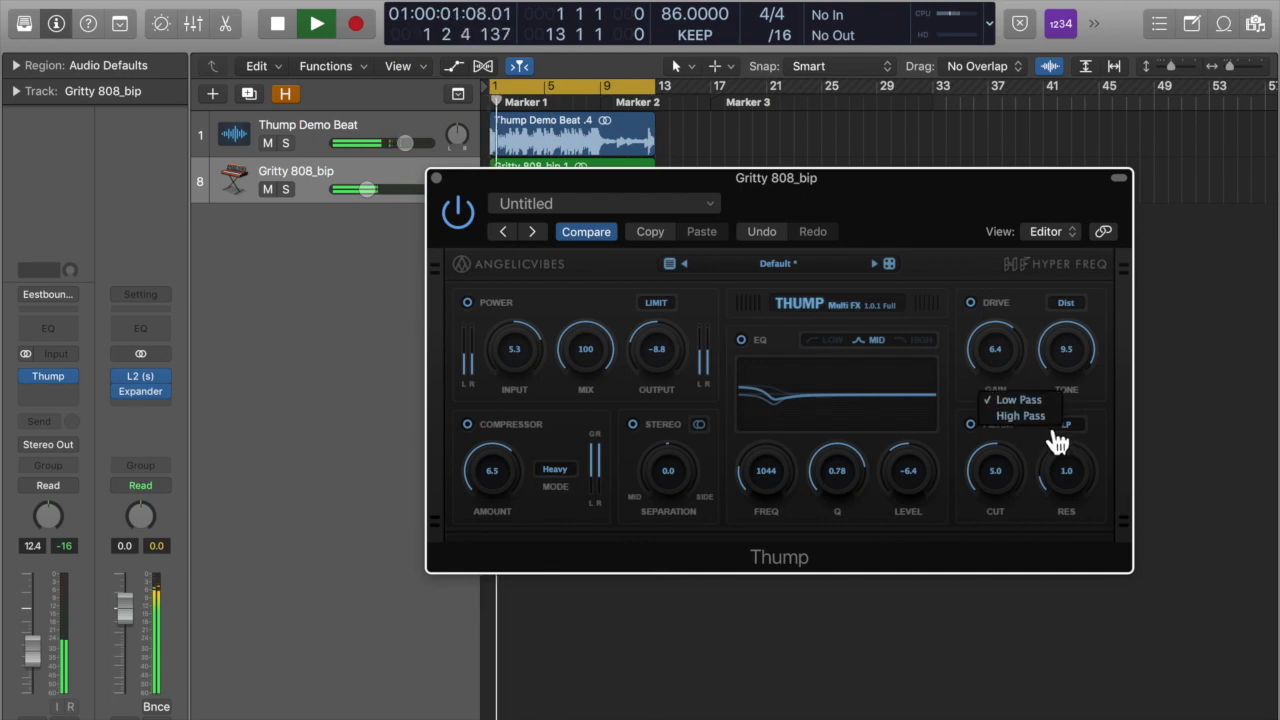
{"action": "left_click", "coordinate": [1037, 418]}
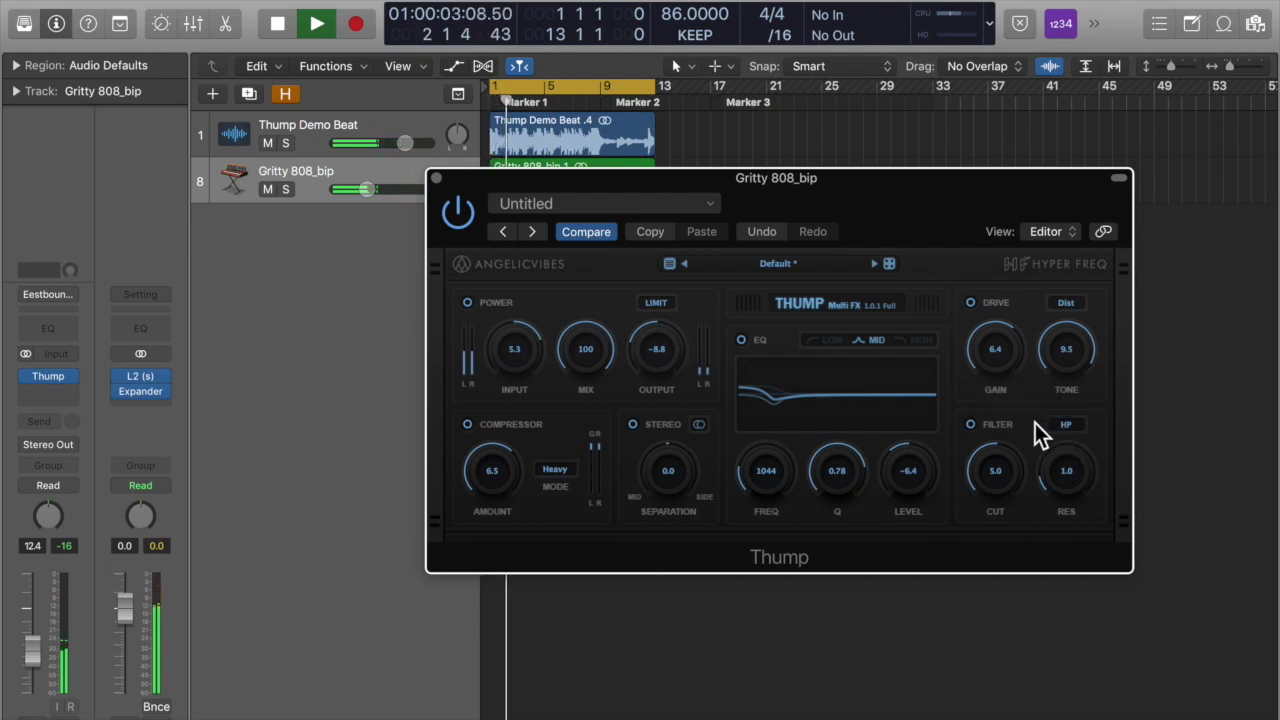
{"action": "left_click", "coordinate": [1066, 428]}
{"action": "left_click", "coordinate": [1034, 402]}
Sweep the Low Pass filter's cut down to 1.5, raise the resonance to 5.7, and bring the cut to 3.4
{"action": "left_click_drag", "start_coordinate": [1012, 497], "coordinate": [1023, 603]}
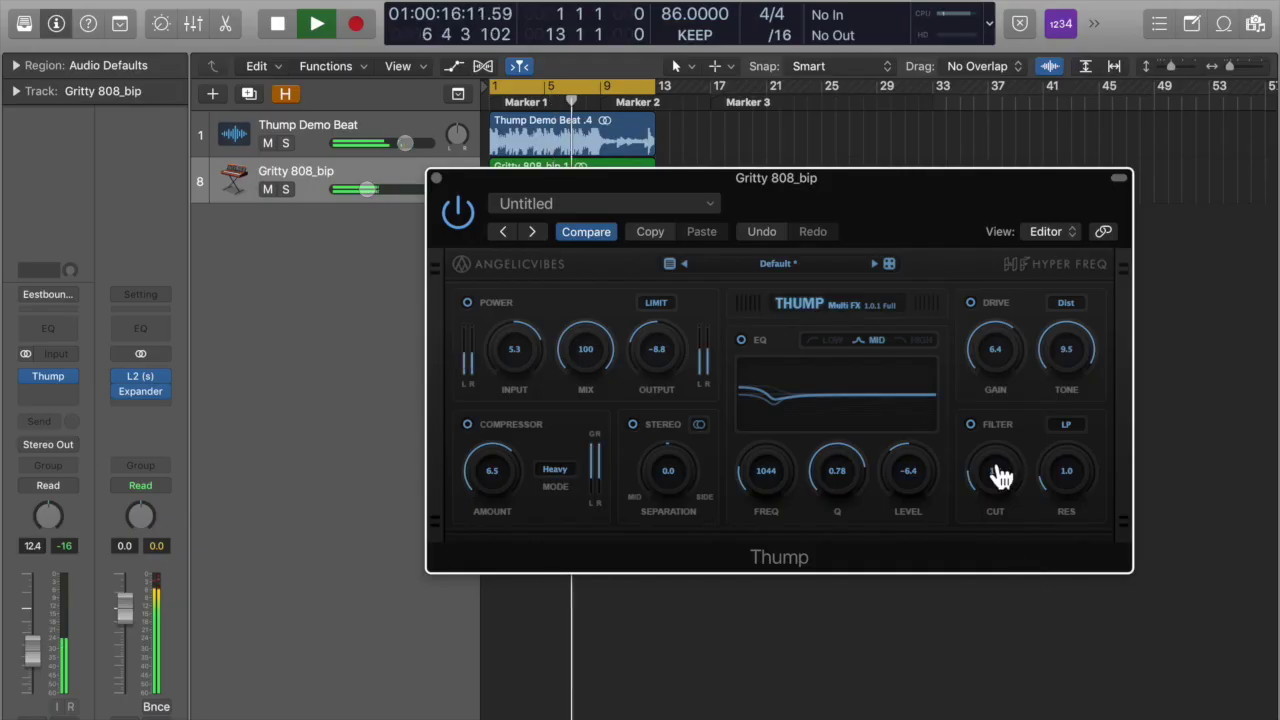
{"action": "left_click_drag", "start_coordinate": [1063, 477], "coordinate": [1078, 420]}
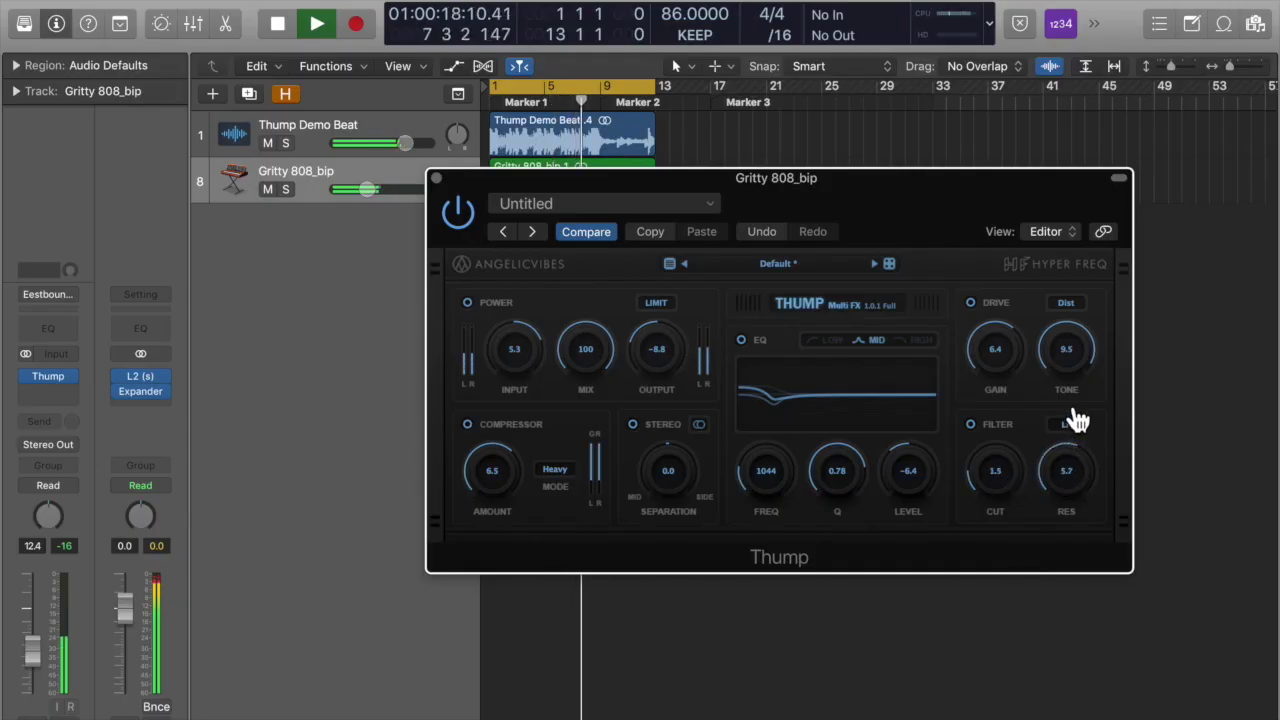
{"action": "mouse_move", "coordinate": [1022, 480]}
{"action": "left_mouse_down"}
{"action": "mouse_move", "coordinate": [1027, 458]}
{"action": "mouse_move", "coordinate": [1009, 464]}
{"action": "left_mouse_up"}
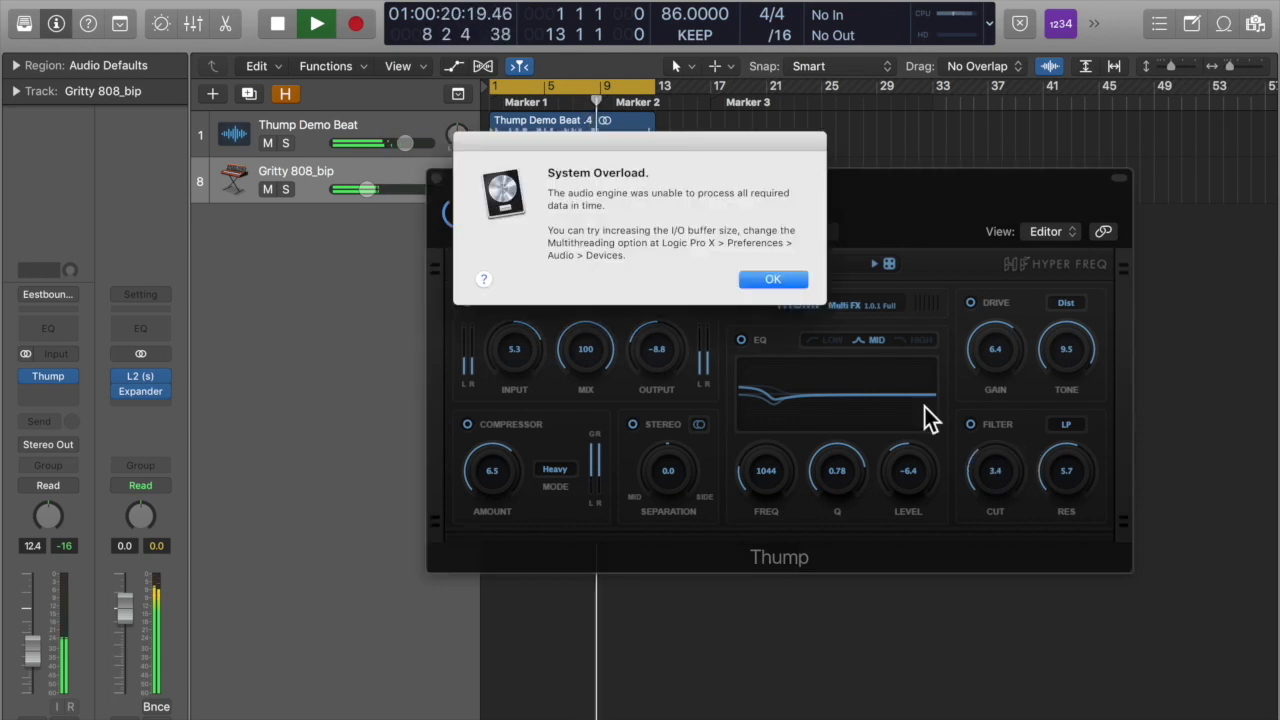
Dismiss the System Overload alert and resume playback to set the filter's cut to 3.1 and resonance to 4.5
{"action": "left_click", "coordinate": [796, 281]}
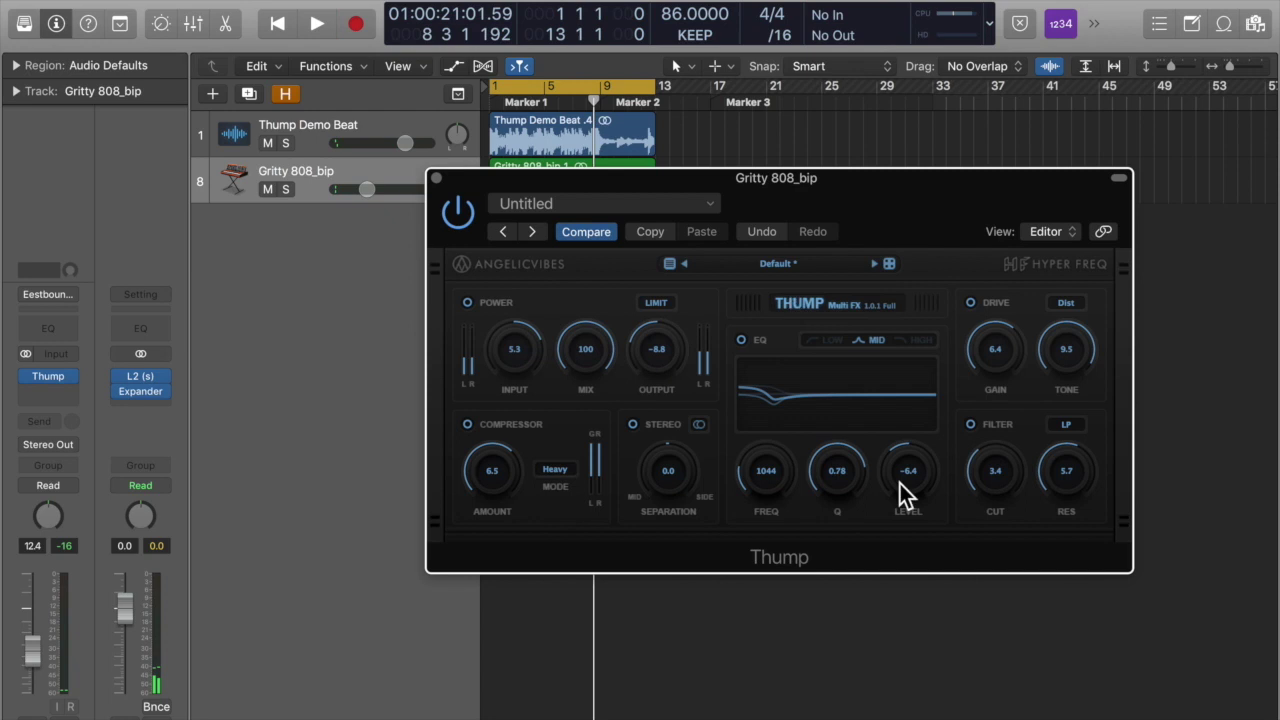
{"action": "key", "text": "space"}
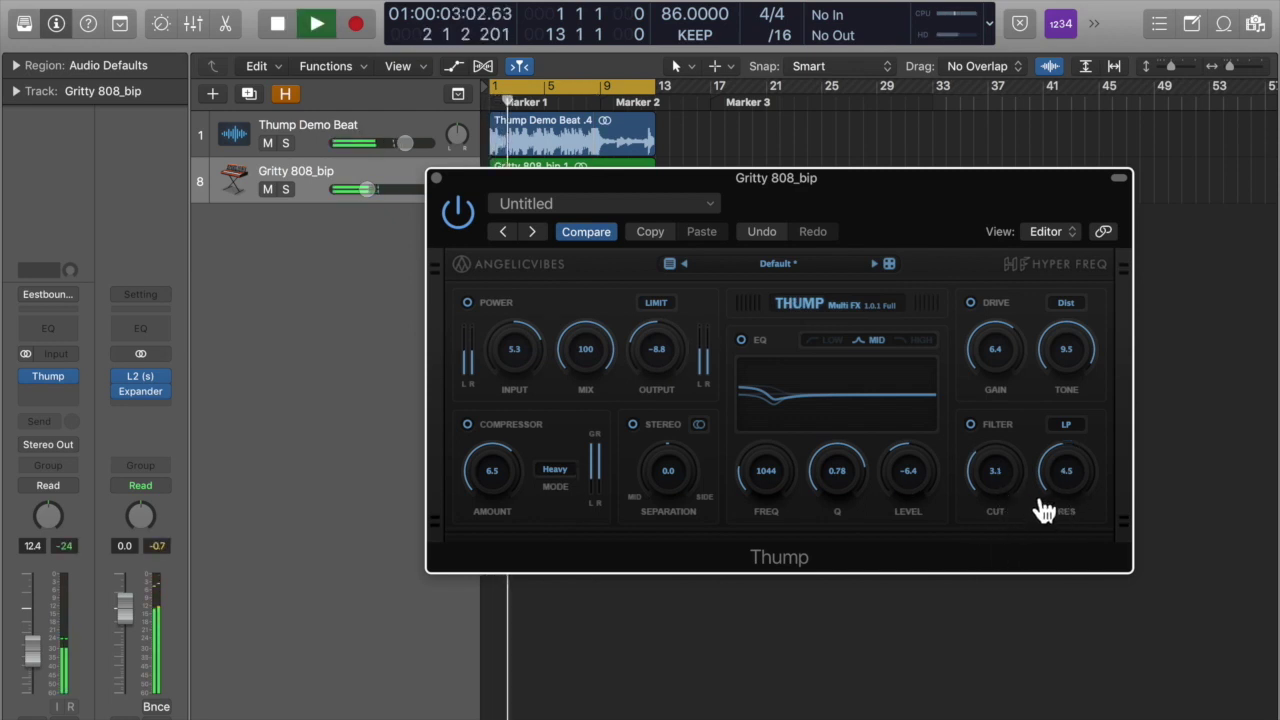
{"action": "key", "text": "space"}
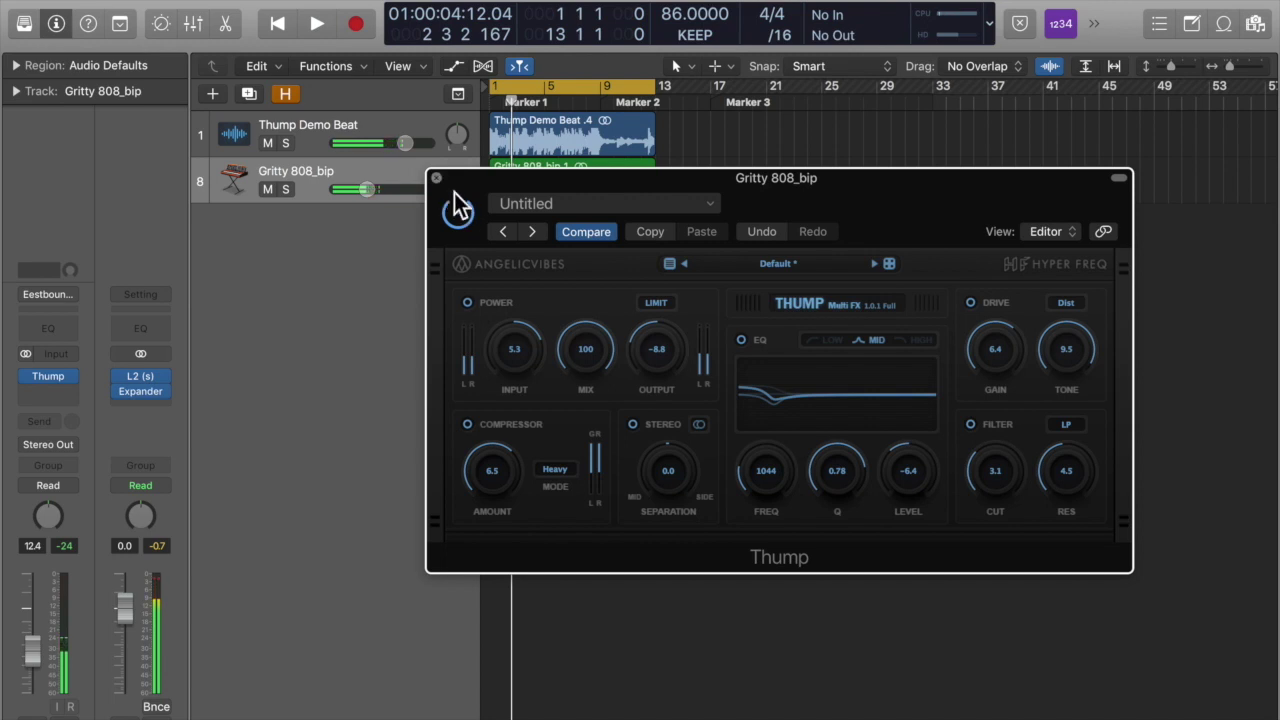
Close the plug-in window and play from the start, comparing the Gritty 808 track with Thump bypassed and active
{"action": "left_click", "coordinate": [436, 177]}
{"action": "key", "text": "Return"}
{"action": "key", "text": "space"}
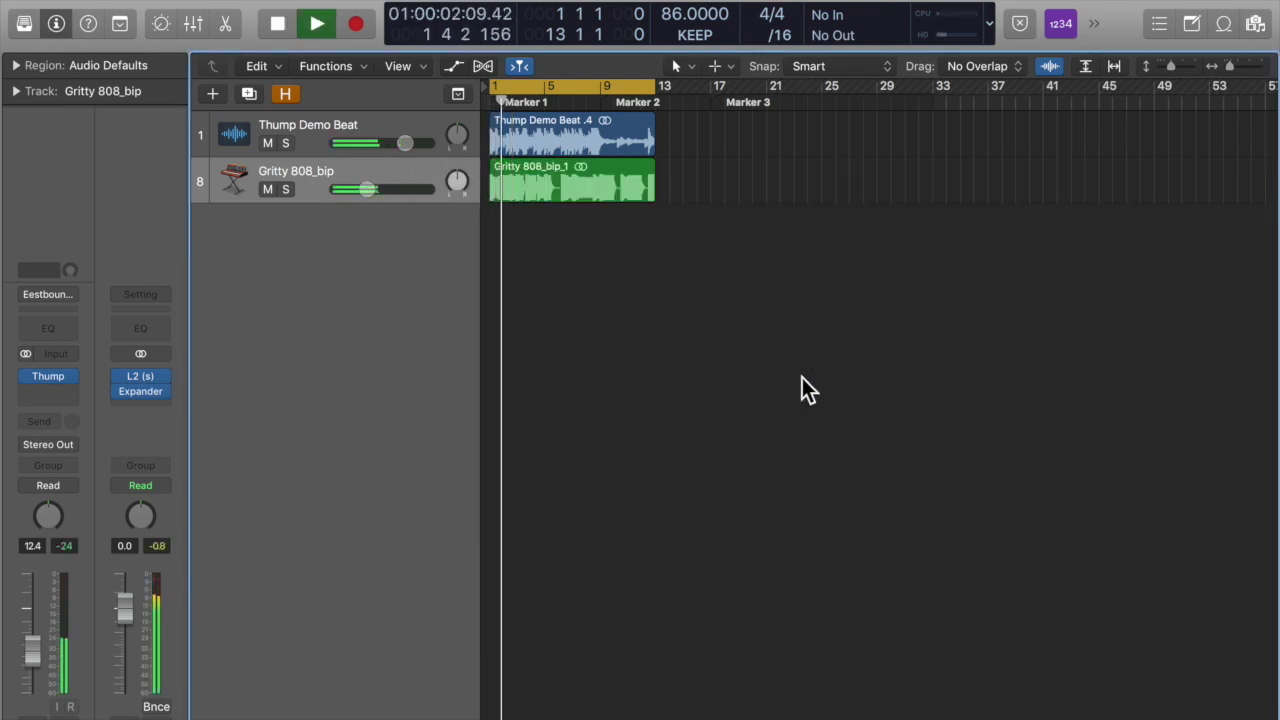
{"action": "mouse_move", "coordinate": [29, 384]}
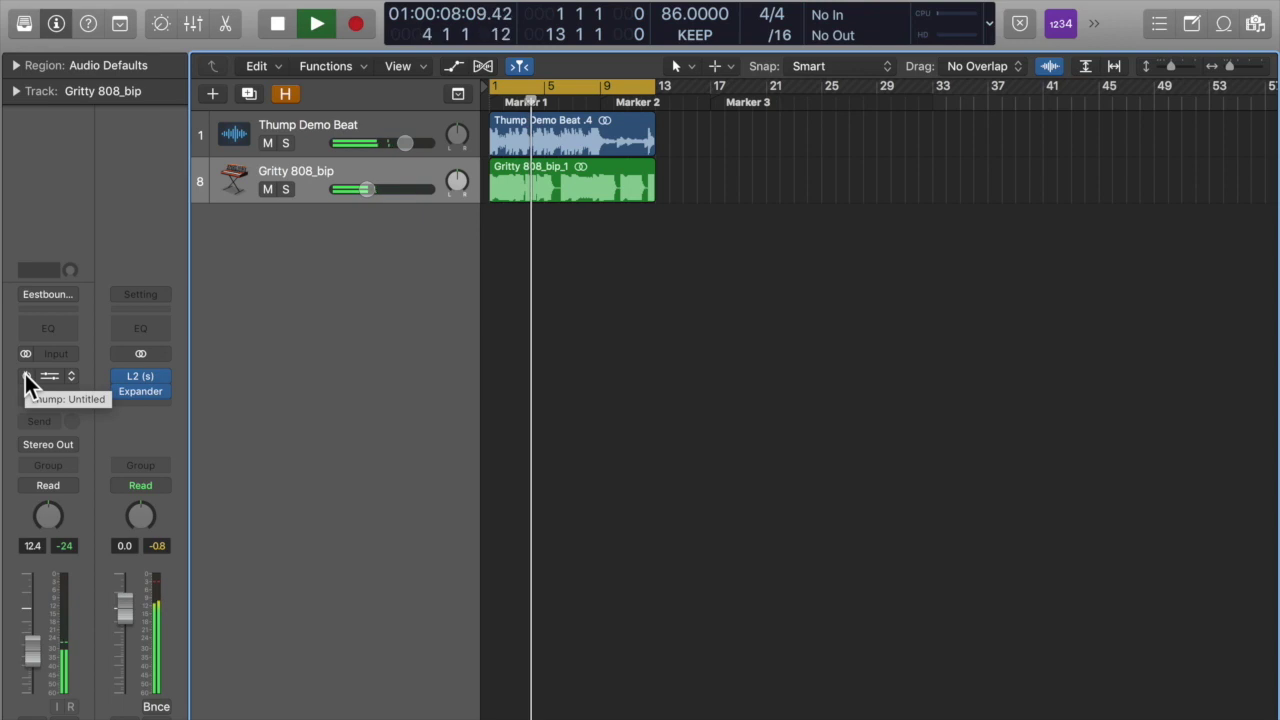
{"action": "left_click", "coordinate": [25, 376]}
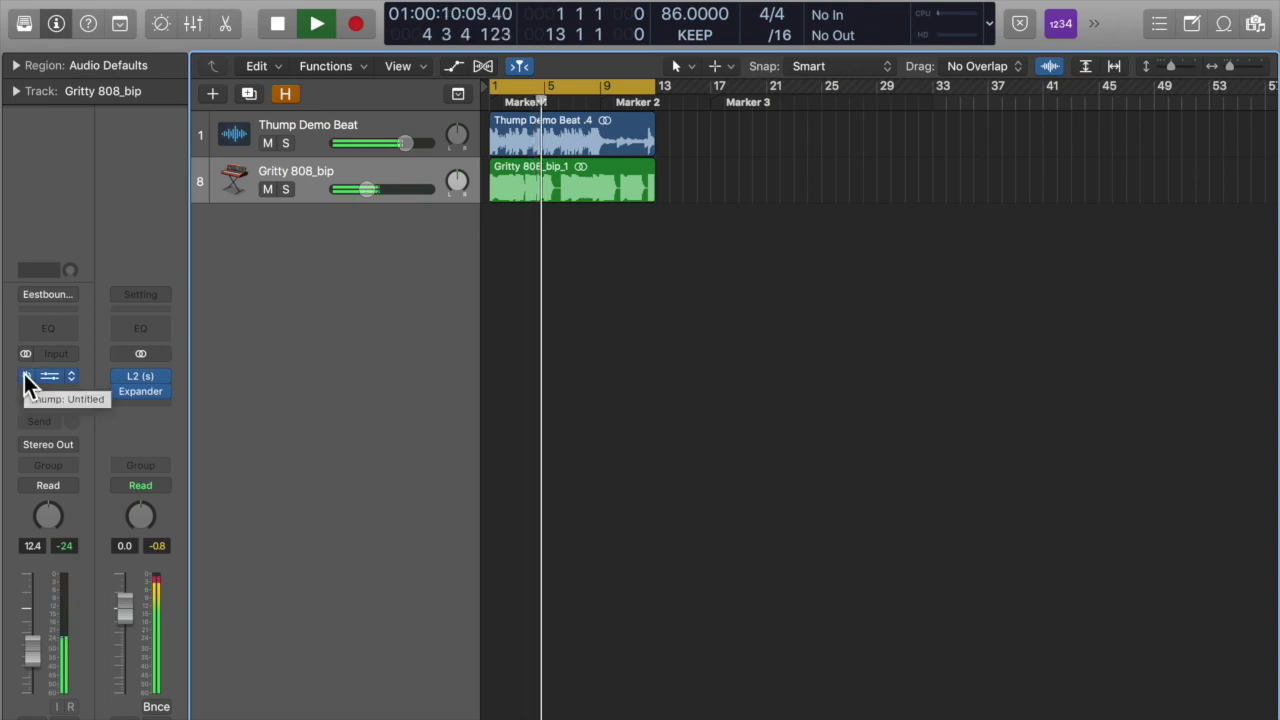